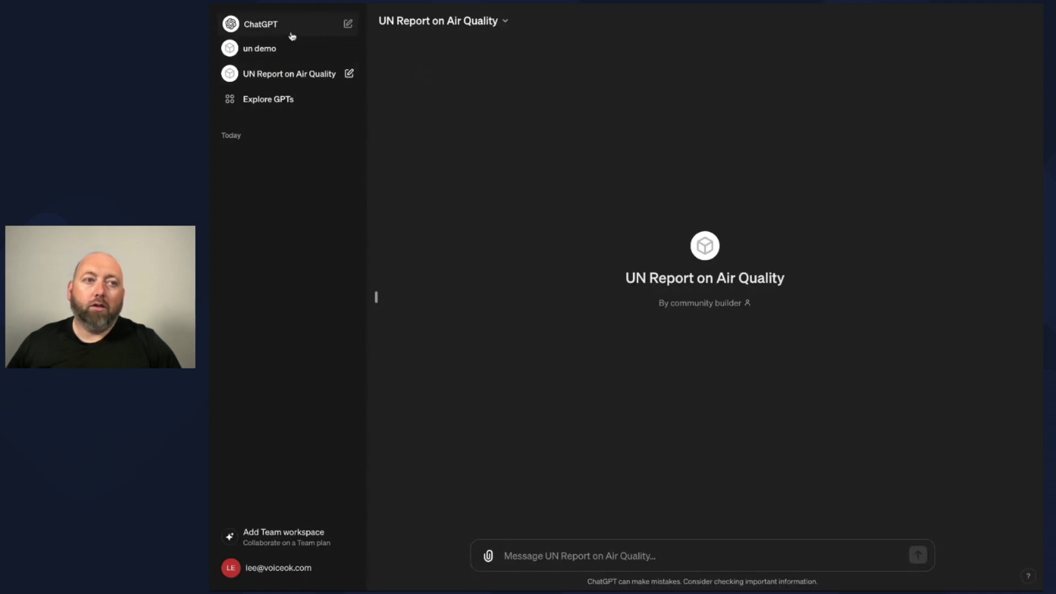
# Step: Start a new chat and switch the model to GPT-3.5
pyautogui.click(481, 34)
pyautogui.click(464, 55)
pyautogui.click(419, 24)
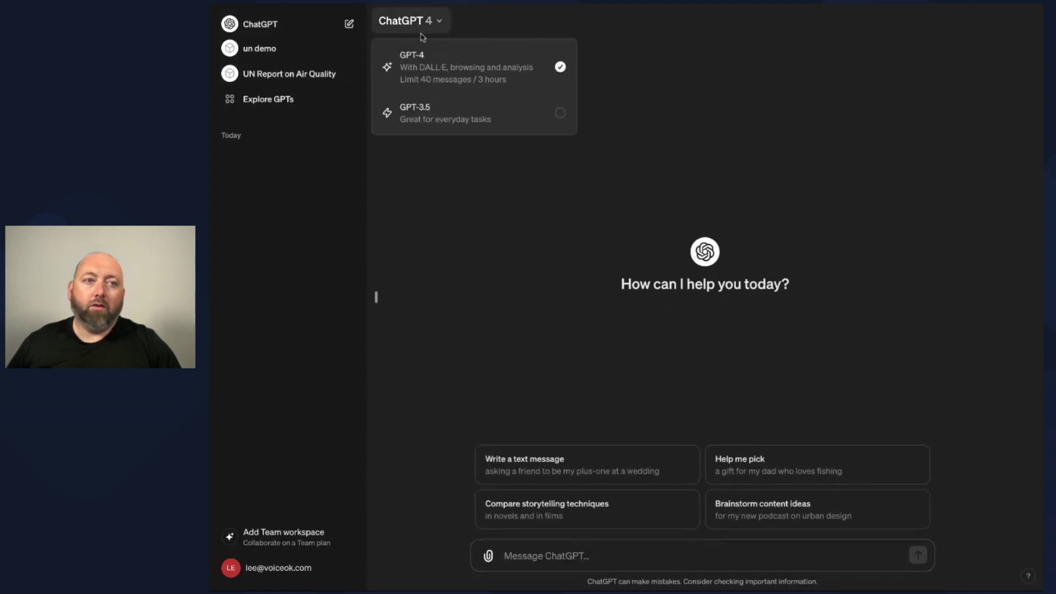
pyautogui.click(428, 109)
# Step: Send the prompt 'Create me a blog post on rising sea levels'
pyautogui.click(560, 552)
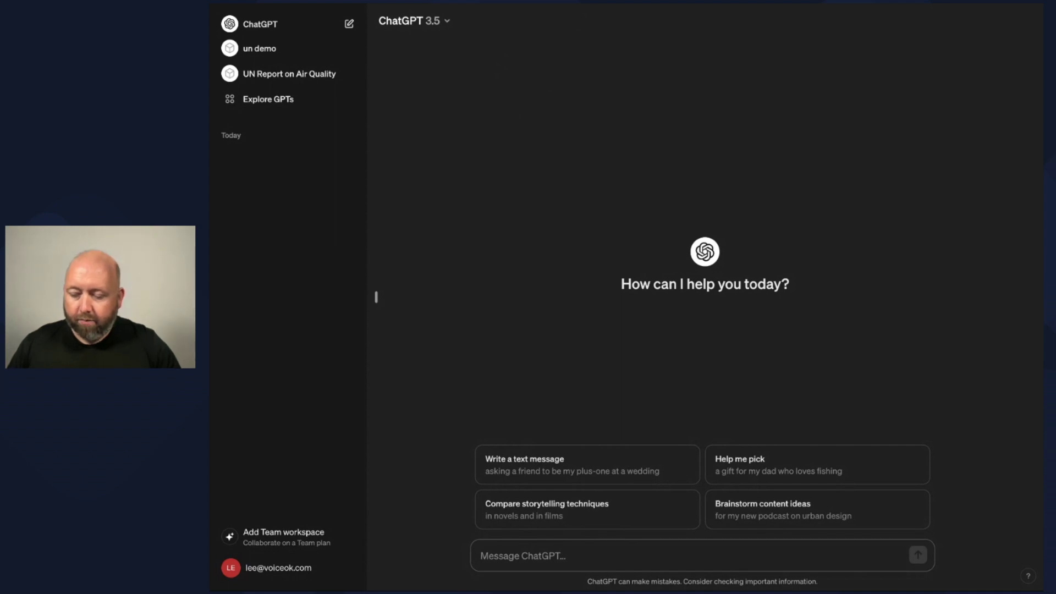
pyautogui.write('Create me')
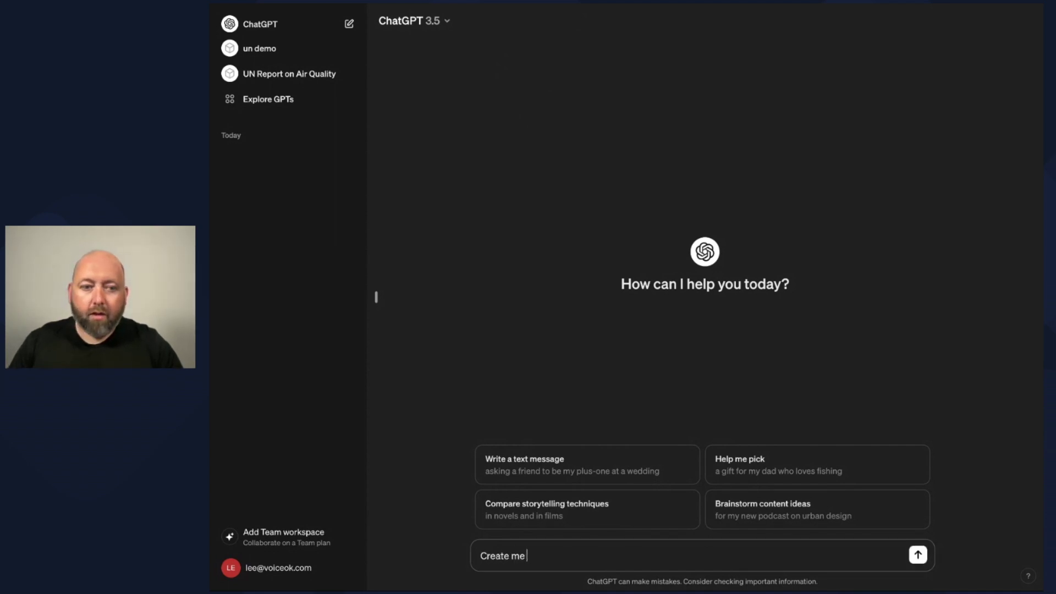
pyautogui.write(' a blog psot on')
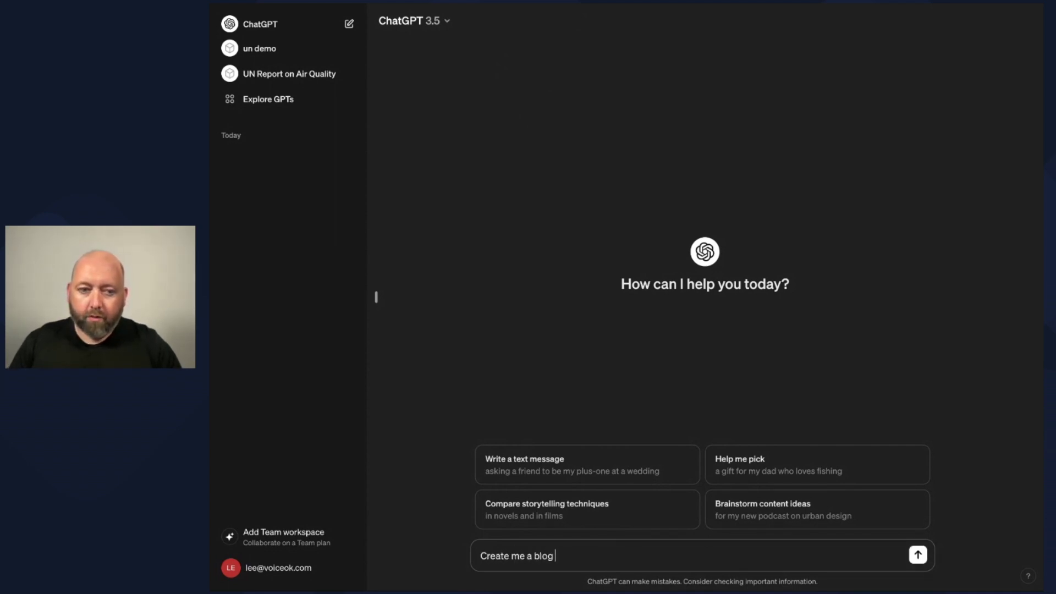
pyautogui.press('BackSpace')
pyautogui.press('BackSpace')
pyautogui.press('BackSpace')
pyautogui.press('BackSpace')
pyautogui.press('BackSpace')
pyautogui.press('BackSpace')
pyautogui.write('o')
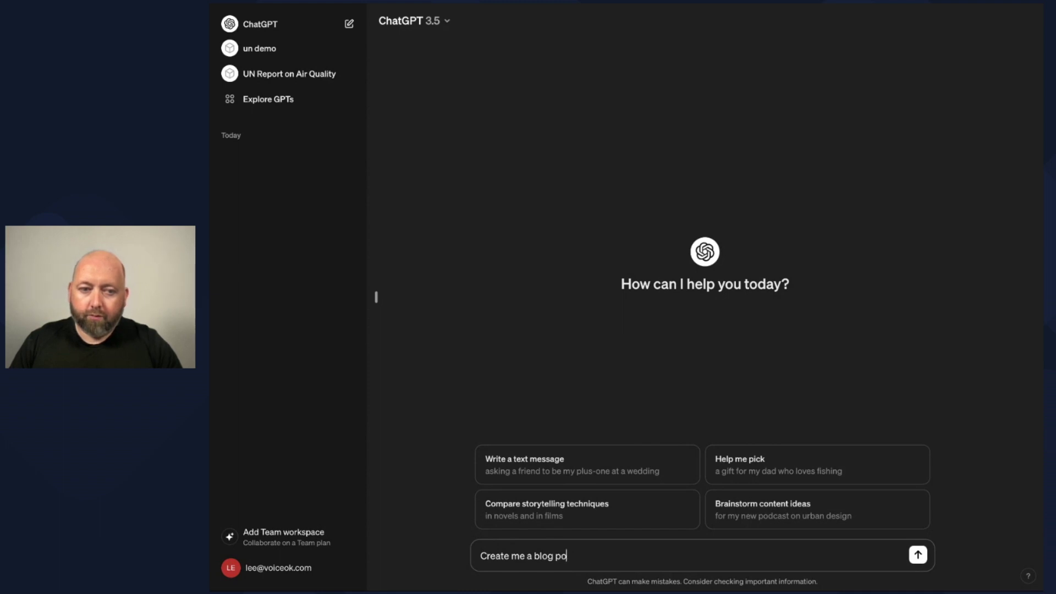
pyautogui.write('st on rising')
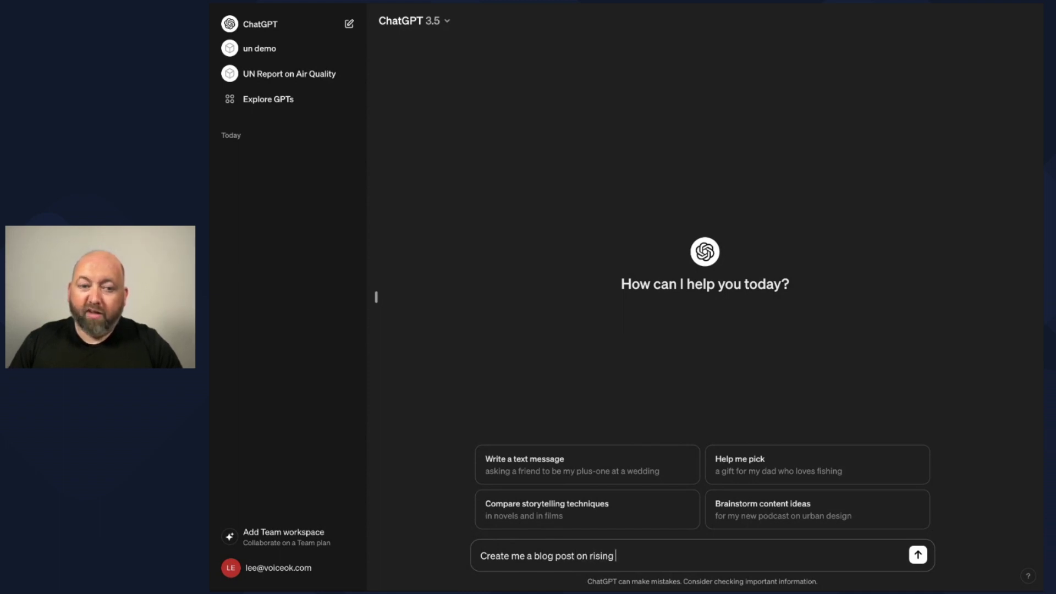
pyautogui.write(' sea levels')
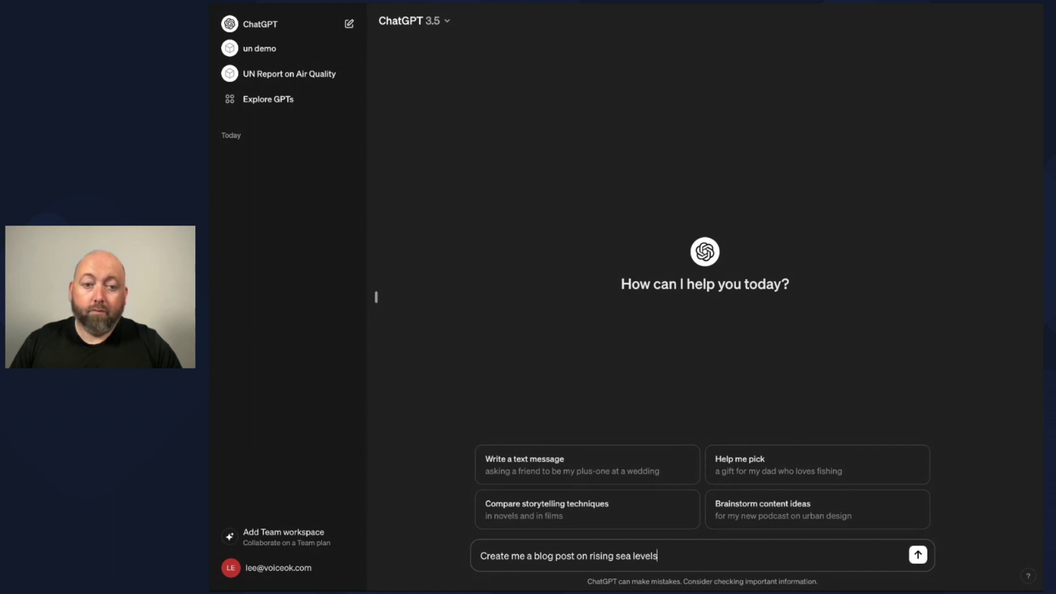
pyautogui.press('Return')
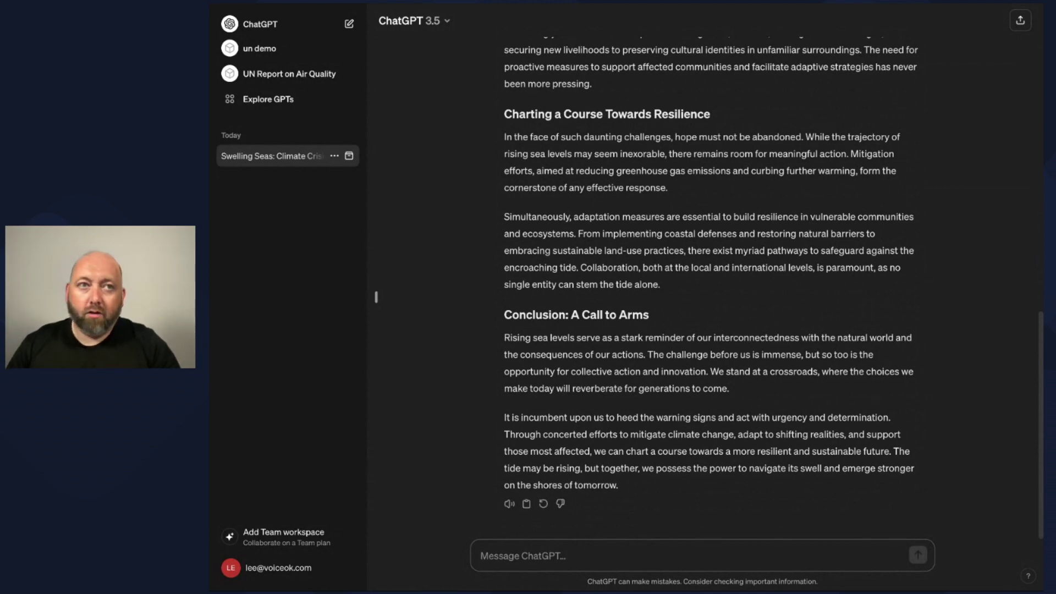
# Step: Ask ChatGPT to turn the blog into a list of Q&As for an FAQ section on this topic
pyautogui.write('fr')
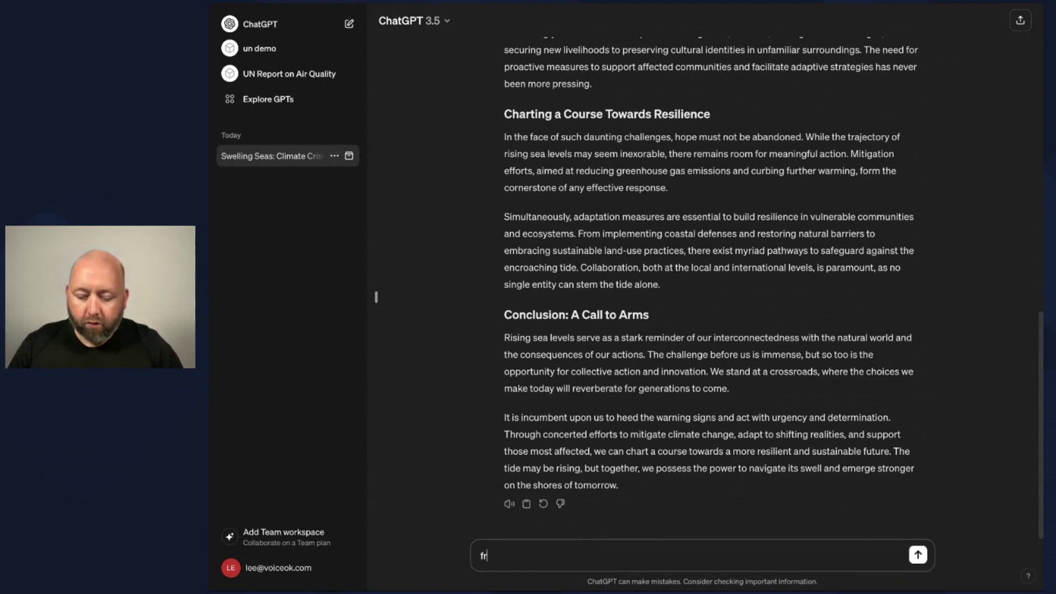
pyautogui.write('om this blog can yo')
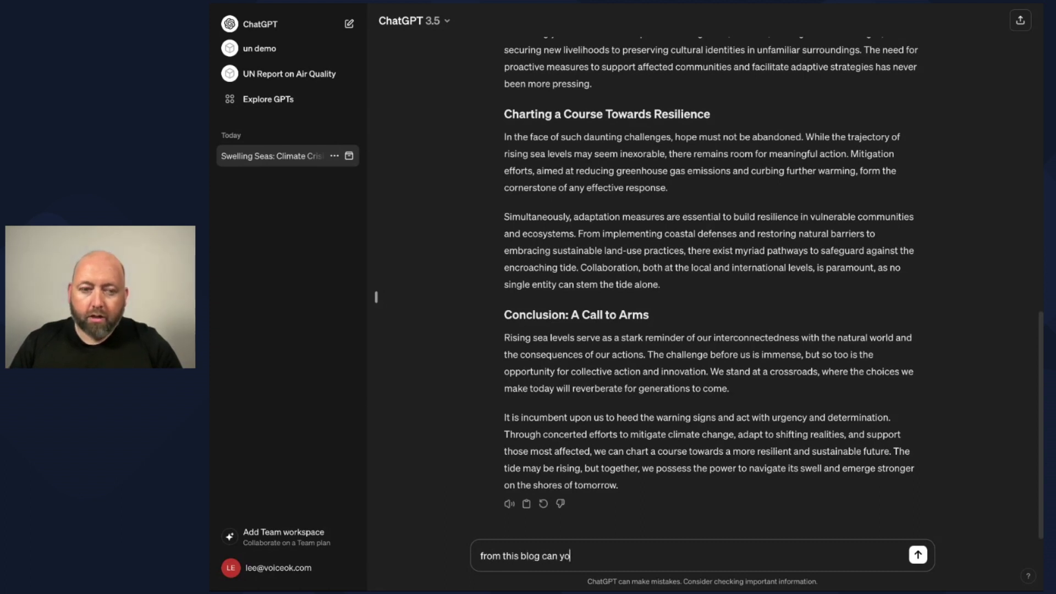
pyautogui.write('u create me a l')
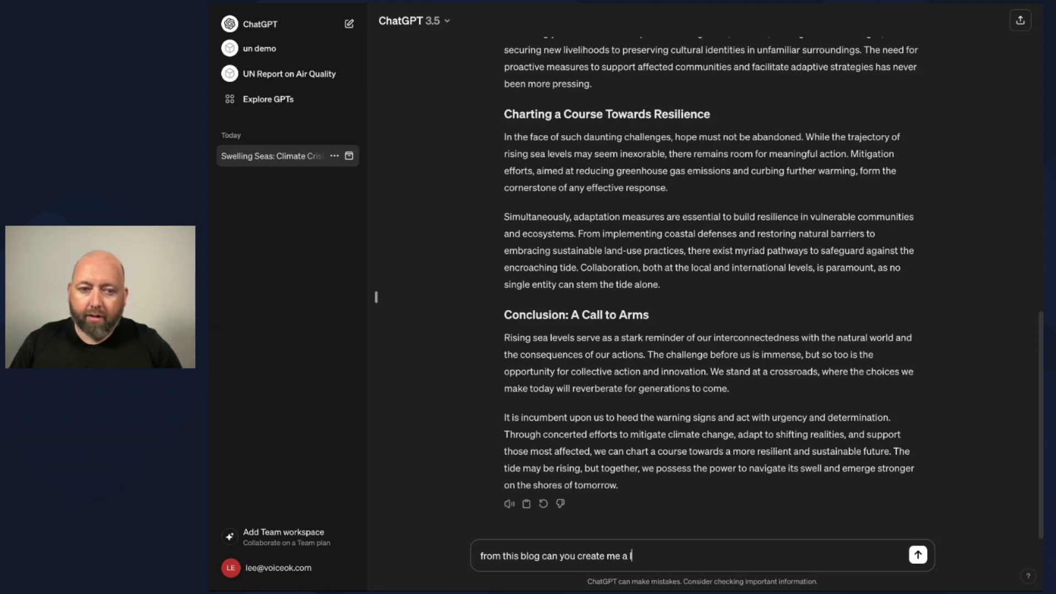
pyautogui.write('ist of questions an')
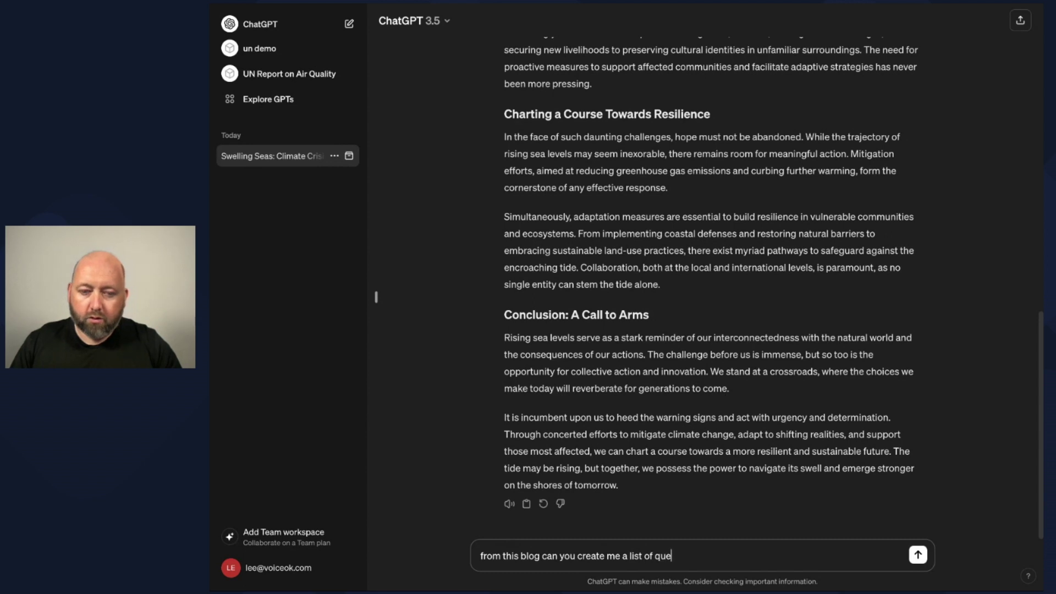
pyautogui.press('BackSpace')
pyautogui.press('BackSpace')
pyautogui.press('BackSpace')
pyautogui.press('BackSpace')
pyautogui.press('BackSpace')
pyautogui.press('BackSpace')
pyautogui.press('BackSpace')
pyautogui.press('BackSpace')
pyautogui.press('BackSpace')
pyautogui.press('BackSpace')
pyautogui.press('BackSpace')
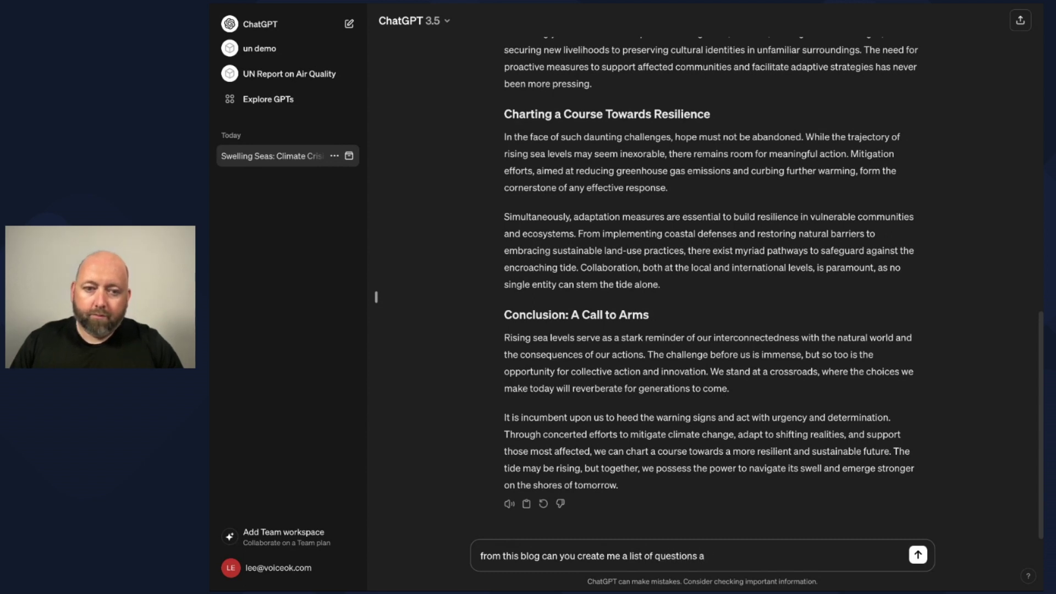
pyautogui.write('& q for my')
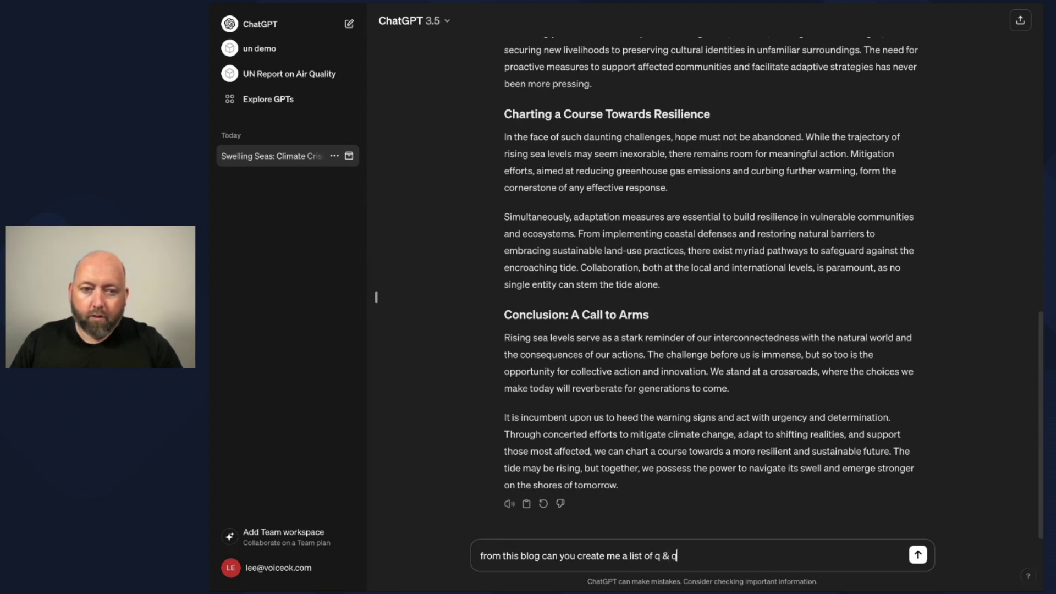
pyautogui.press('BackSpace')
pyautogui.press('BackSpace')
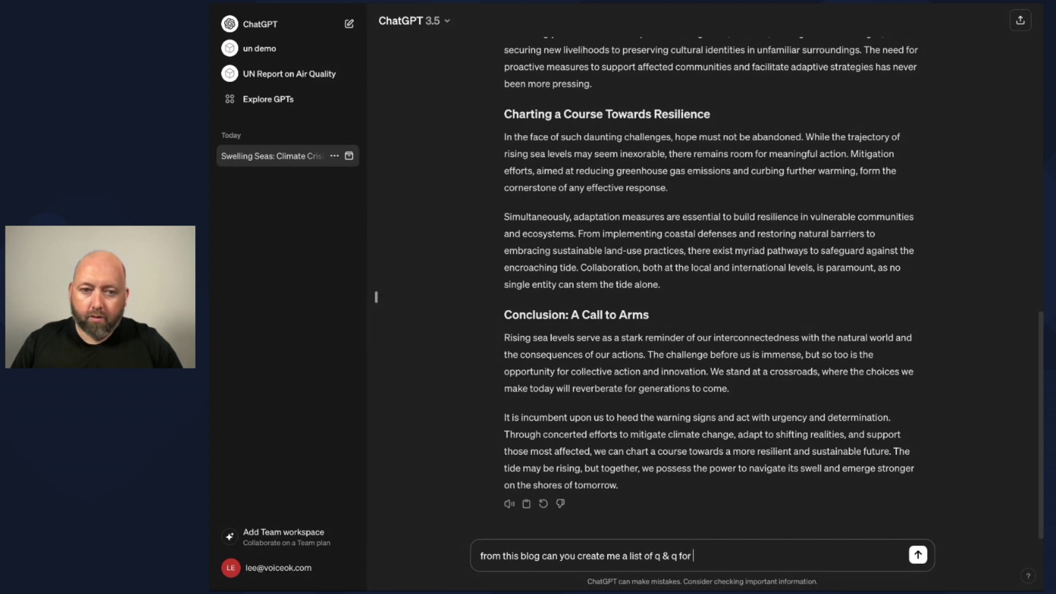
pyautogui.write('my fqa')
pyautogui.press('BackSpace')
pyautogui.press('BackSpace')
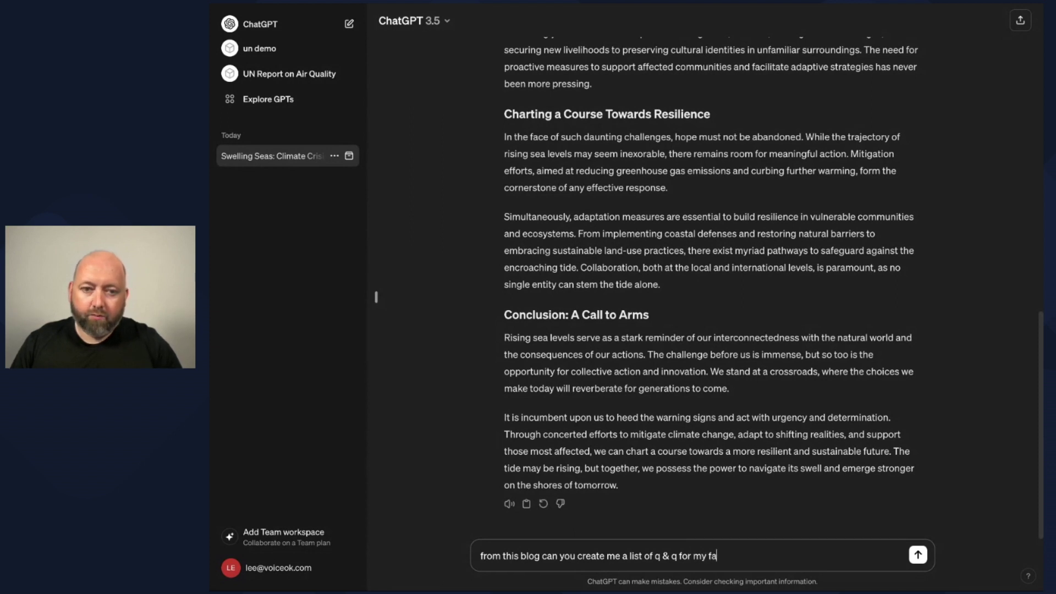
pyautogui.write('aq section on this topic')
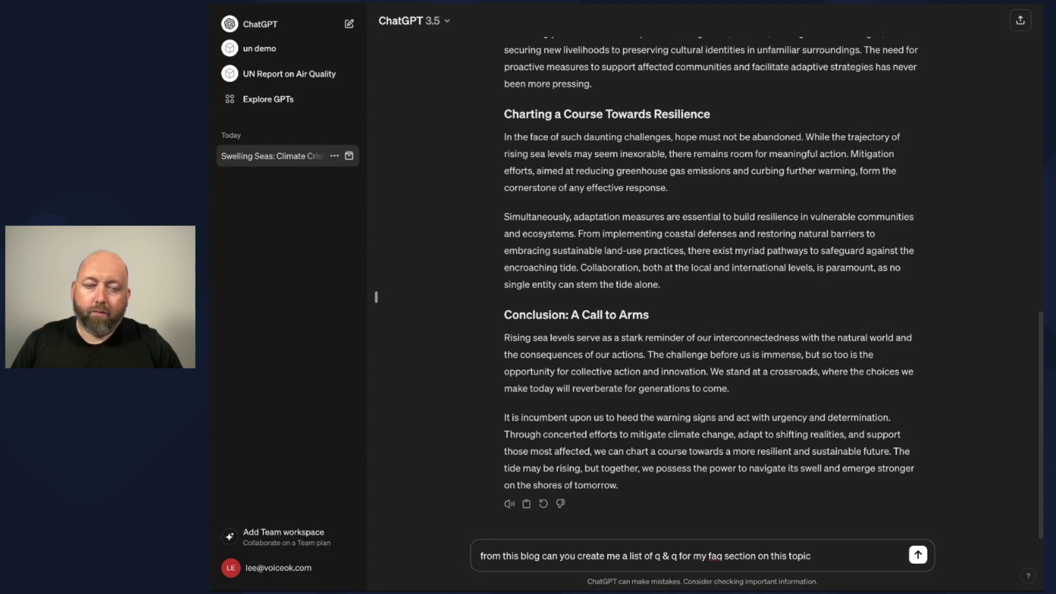
pyautogui.press('Return')
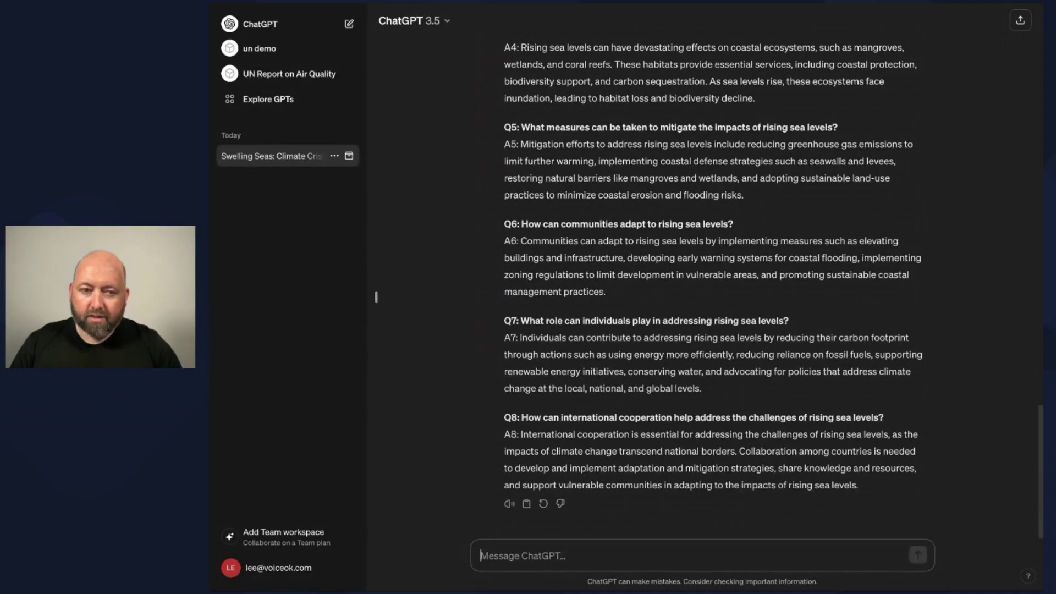
# Step: Ask what questions to put to someone interviewing for a job in rising sea levels
pyautogui.write('I can int')
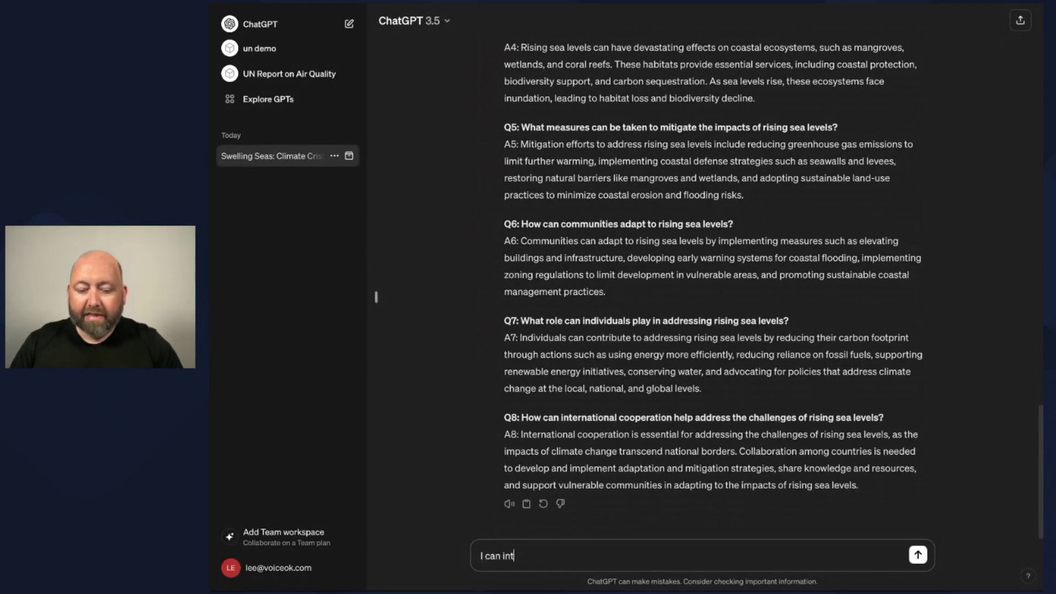
pyautogui.write('erview someone for a')
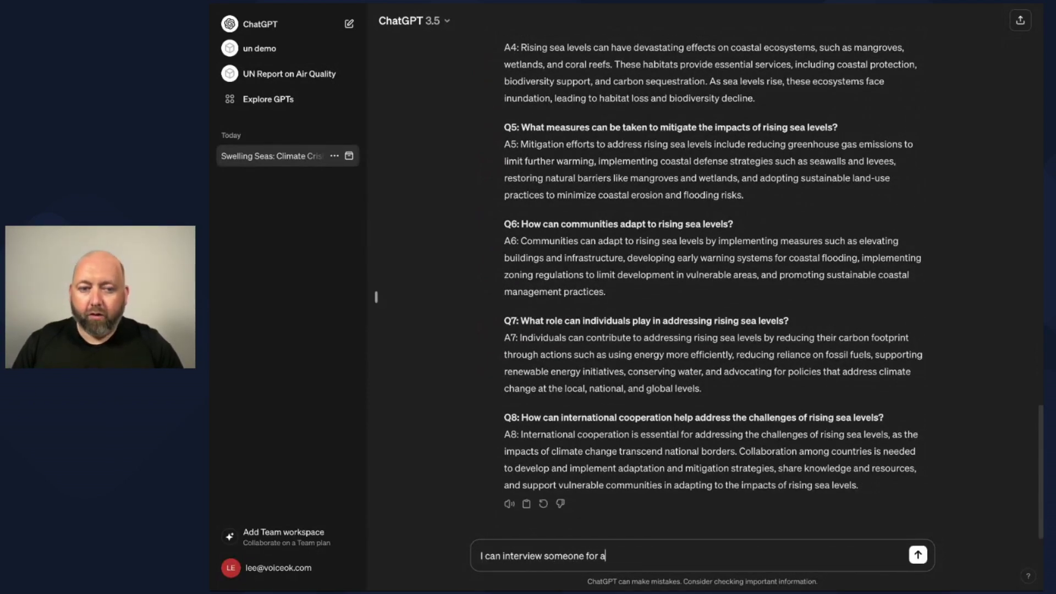
pyautogui.write(' job in this ')
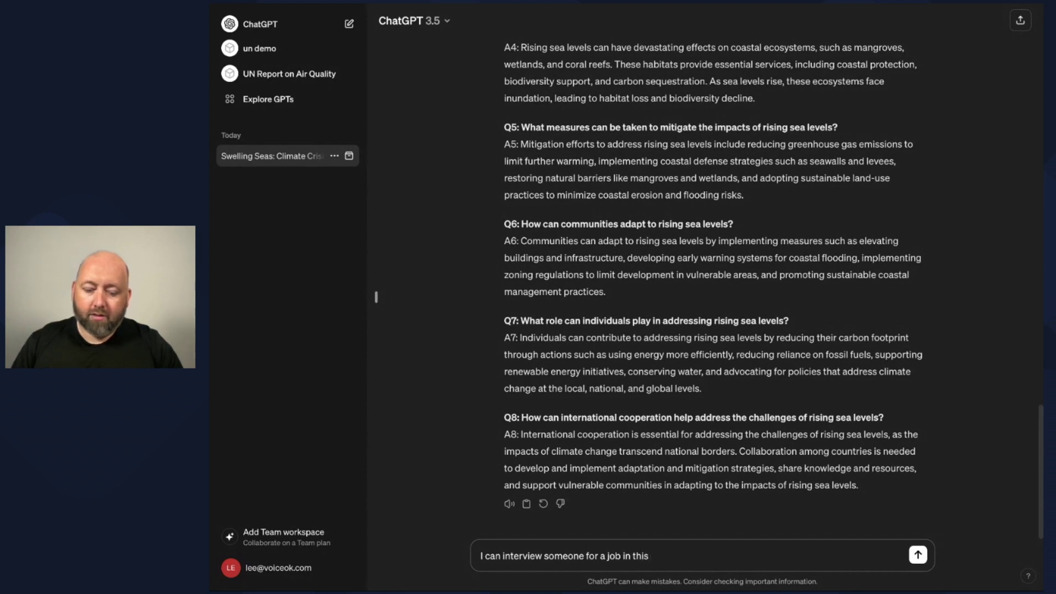
pyautogui.write('area, wha')
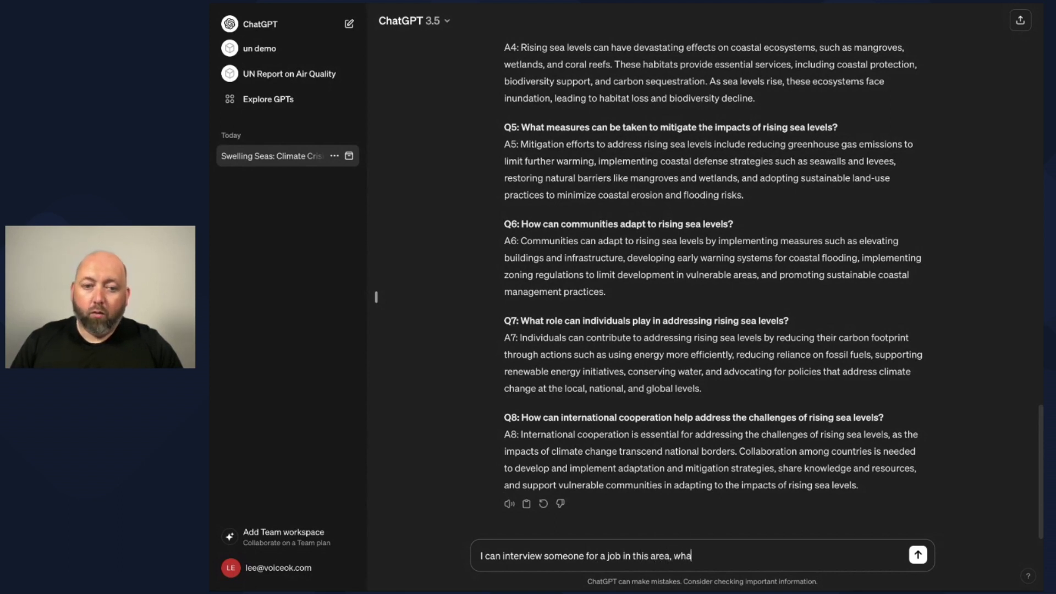
pyautogui.write('t questions c')
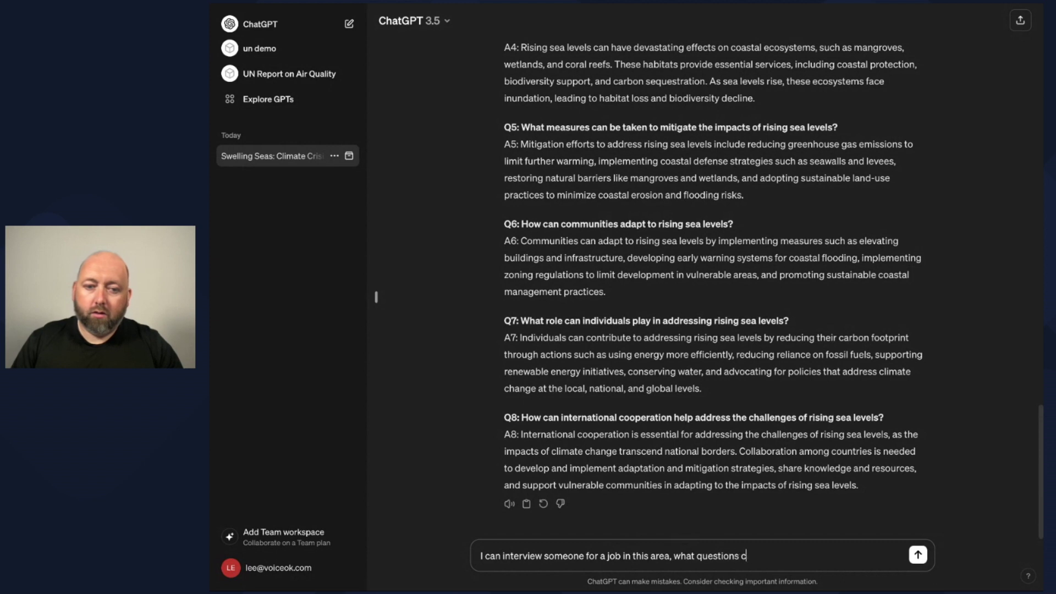
pyautogui.write('ould I ask them abou')
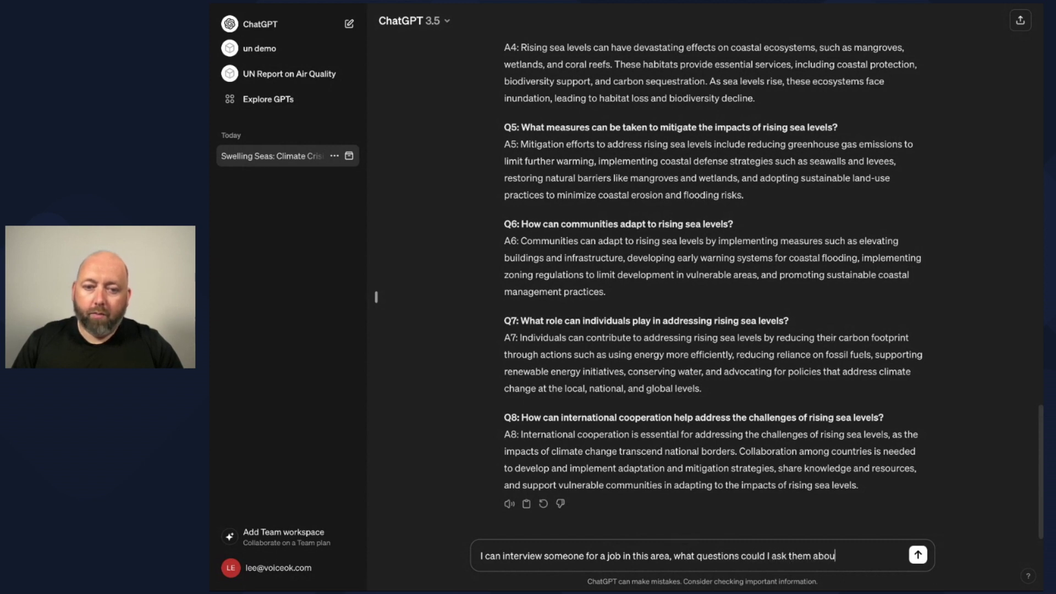
pyautogui.write('t this topi')
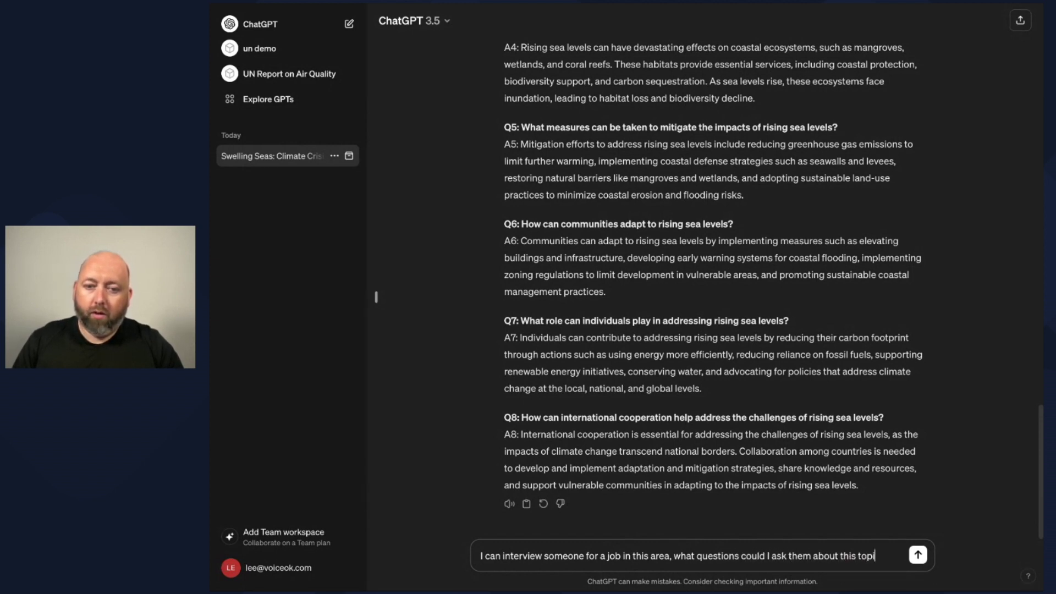
pyautogui.write('c, give me 5')
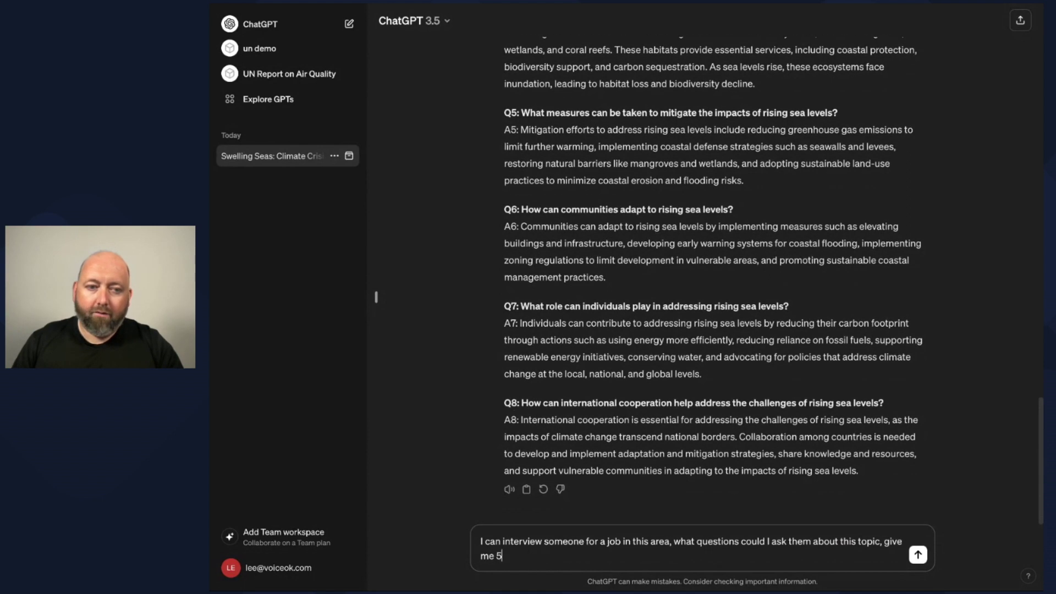
pyautogui.write(' short')
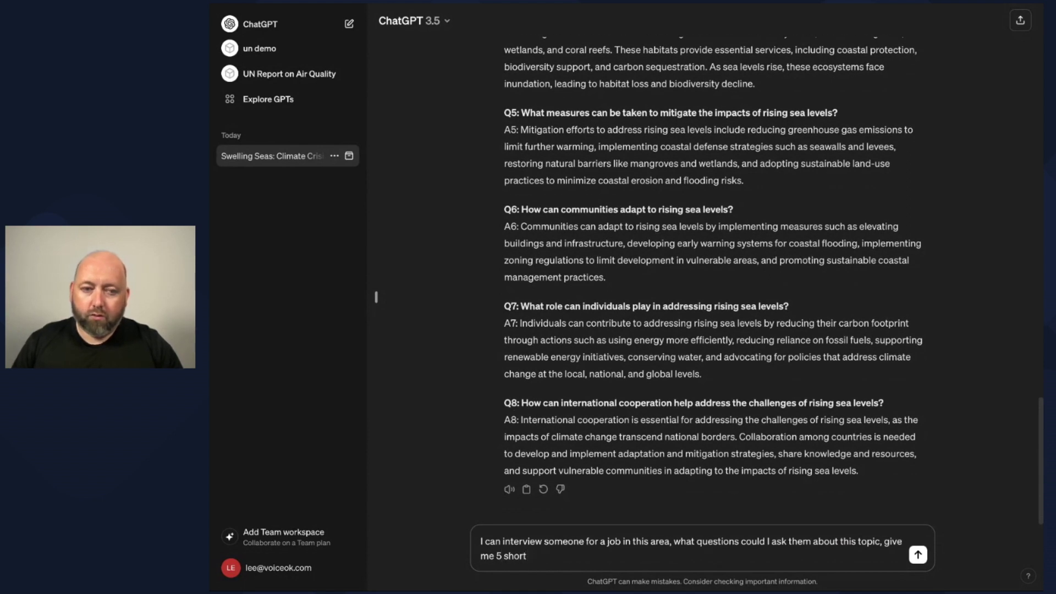
pyautogui.write(' in a bullet po')
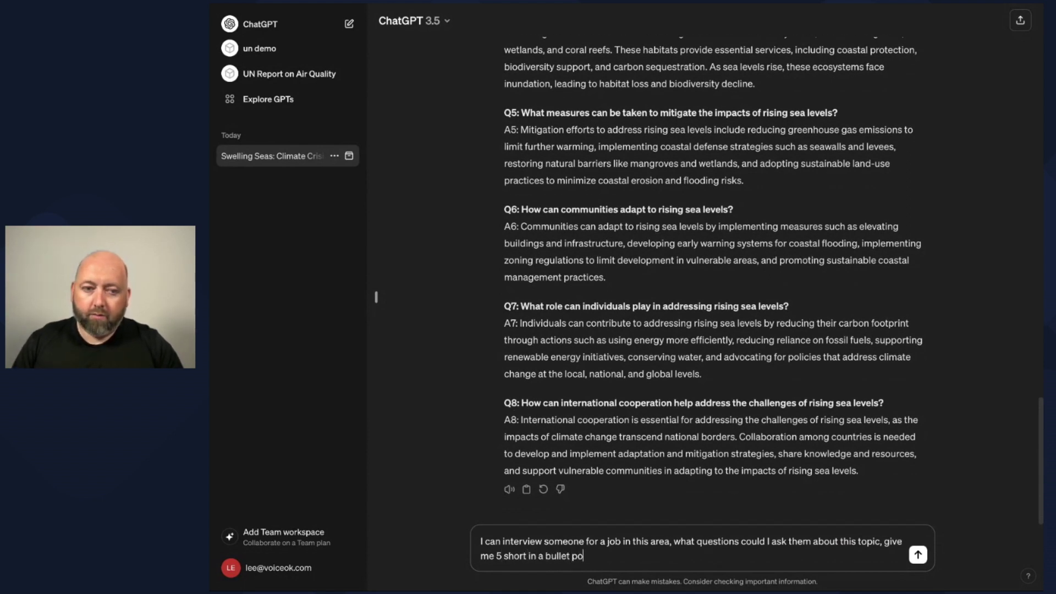
pyautogui.write('int list')
pyautogui.press('Return')
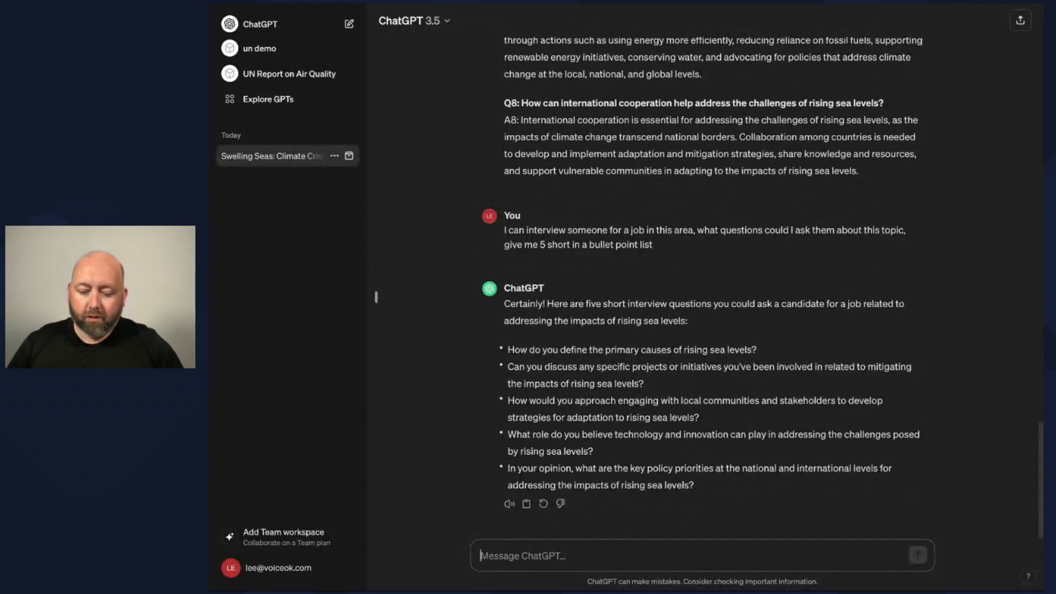
# Step: Ask ChatGPT to turn the generated blog post into a linked article
pyautogui.write('tru')
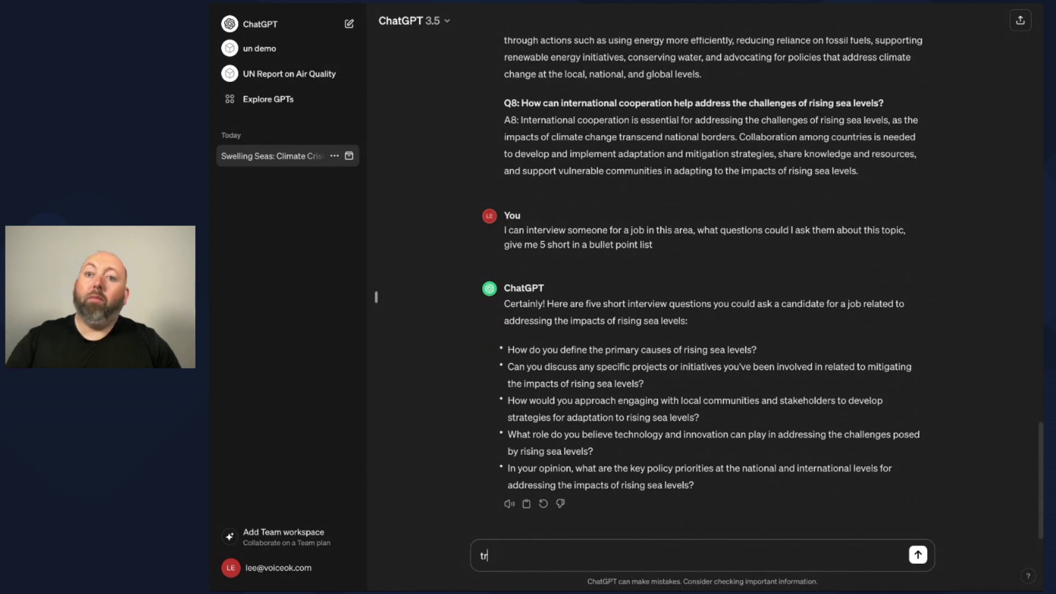
pyautogui.press('BackSpace')
pyautogui.press('BackSpace')
pyautogui.write('turn the')
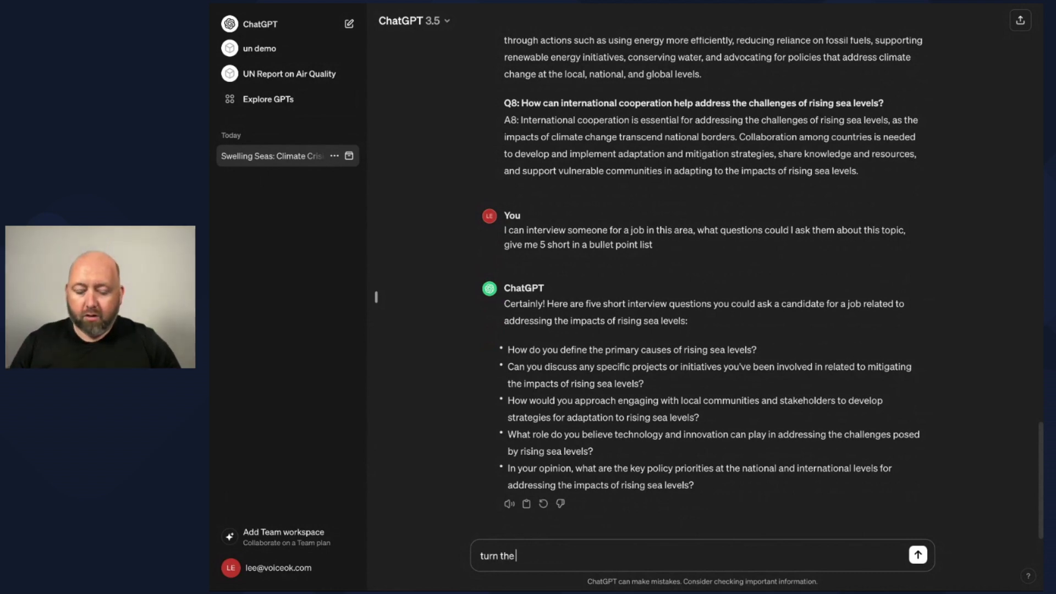
pyautogui.write(' blog psot')
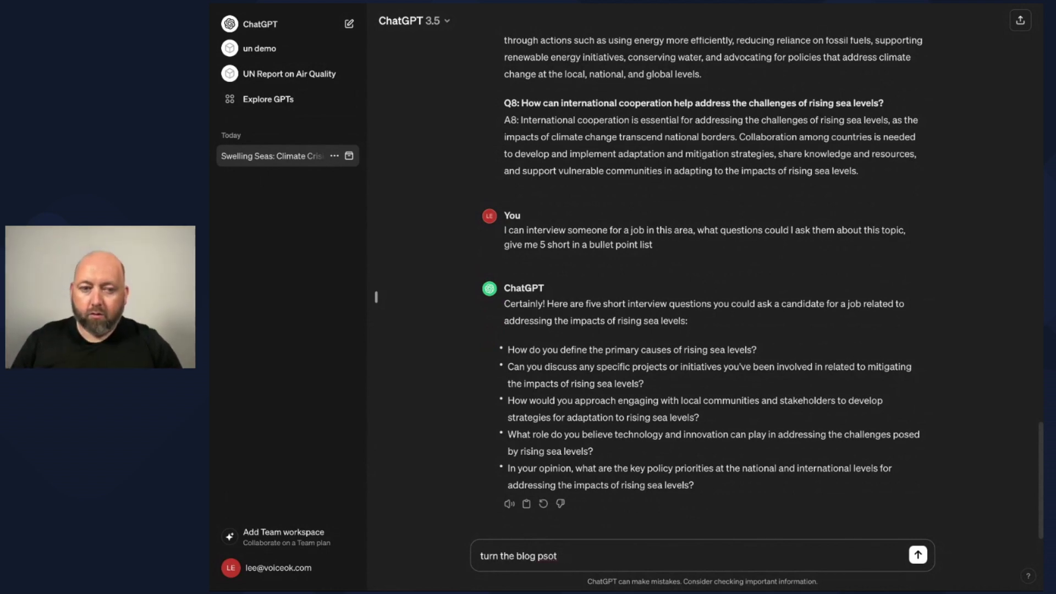
pyautogui.write(' yoost you g')
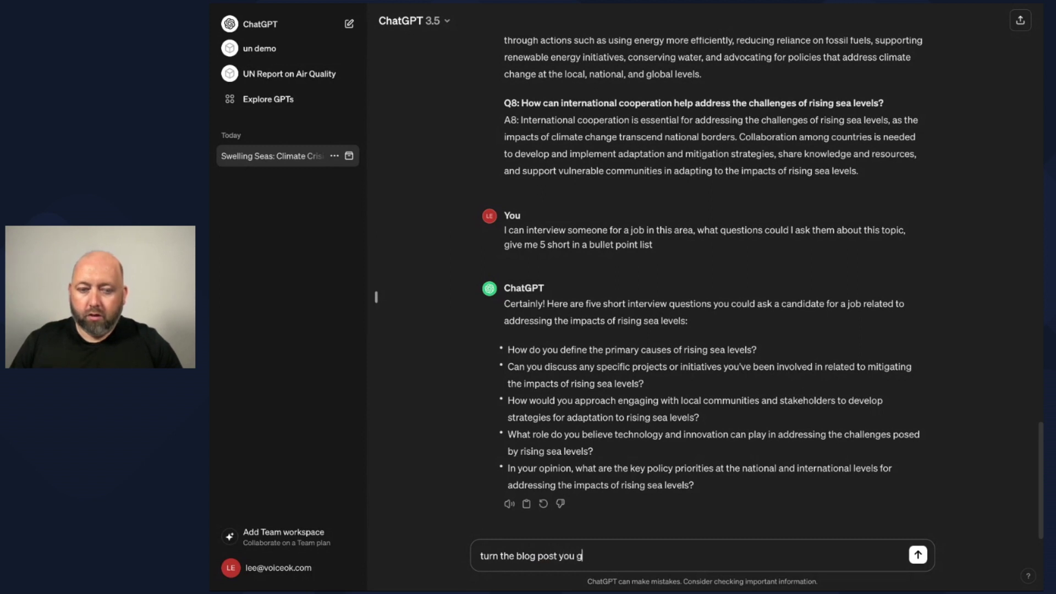
pyautogui.write('enerated in')
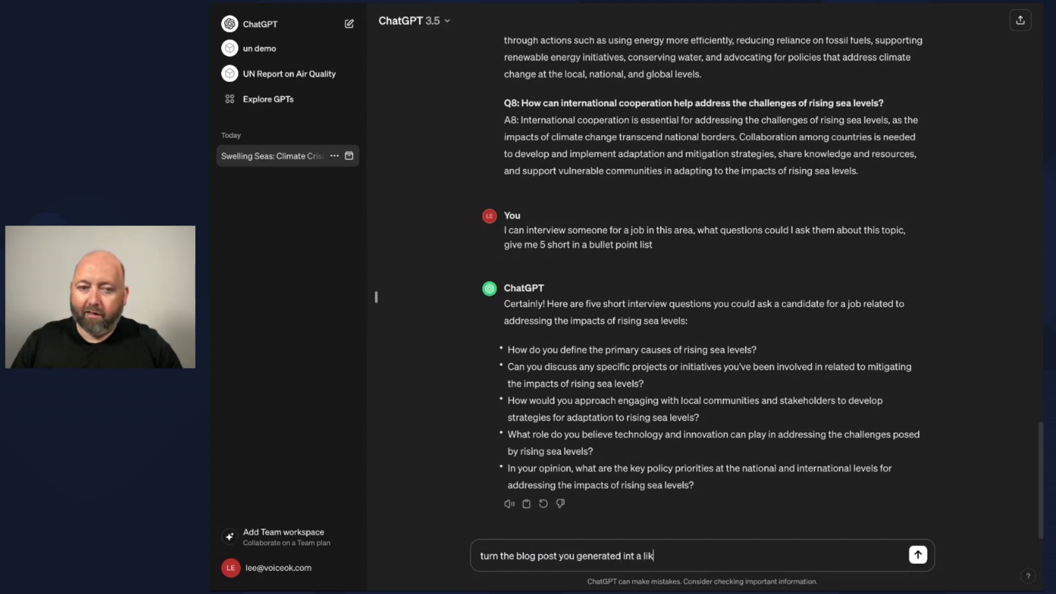
pyautogui.write(' to a l')
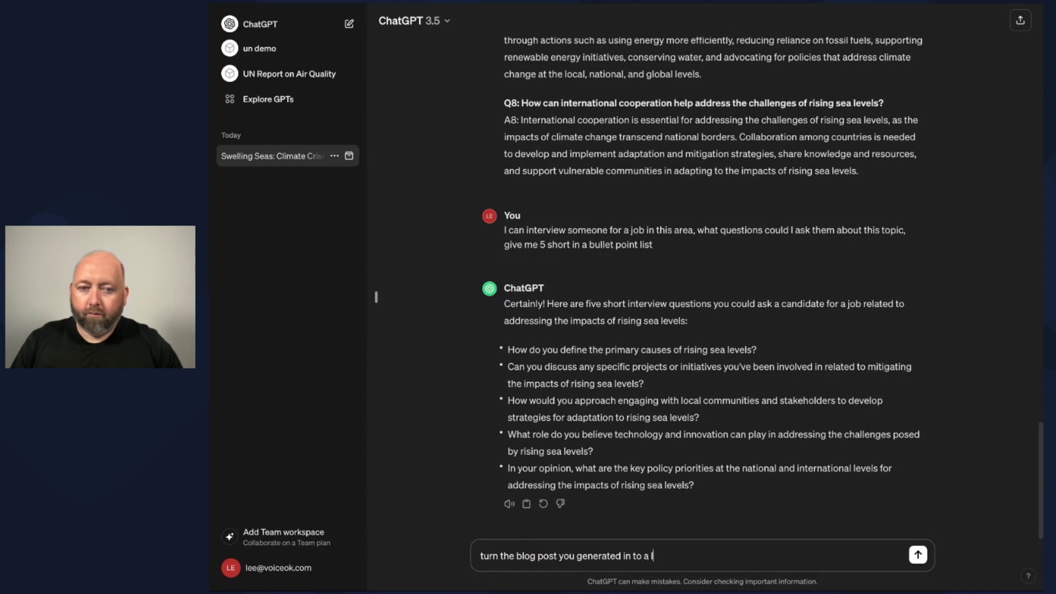
pyautogui.write('inked article')
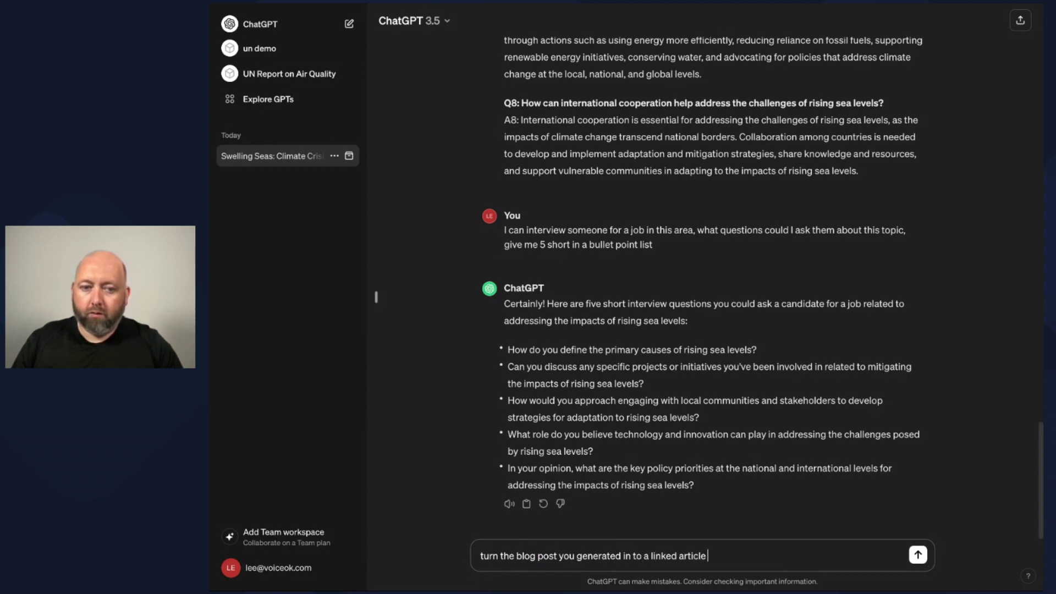
pyautogui.press('Return')
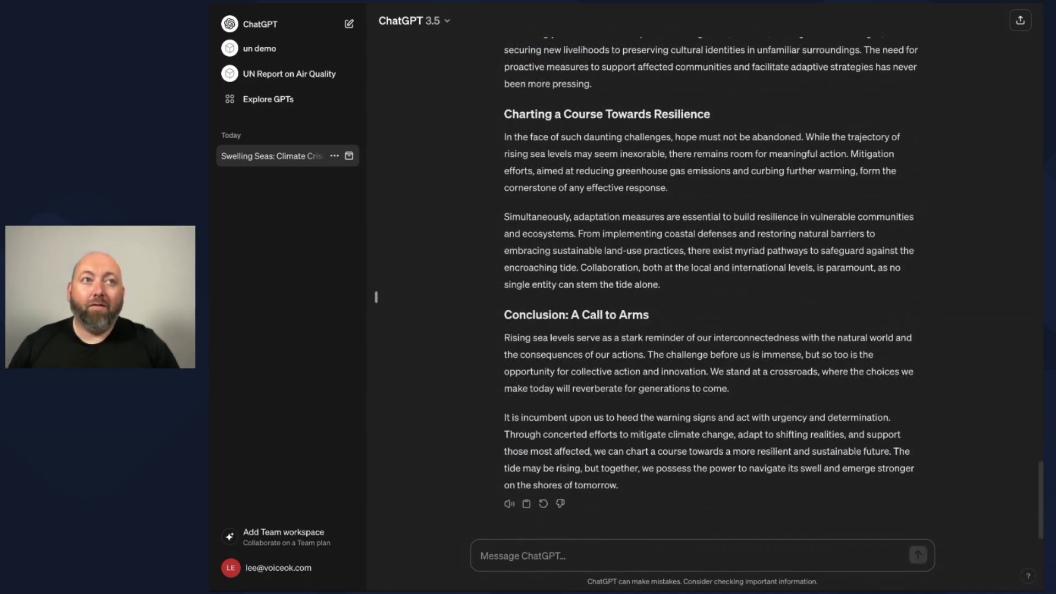
# Step: Send 'create a quiz on this topic, 10 questions'
pyautogui.write('create')
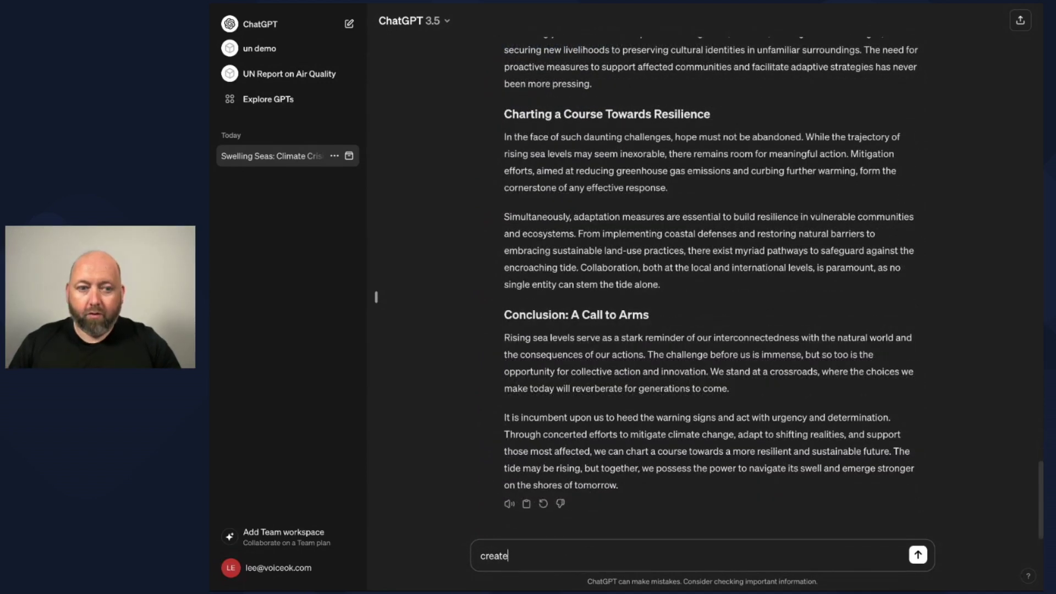
pyautogui.write(' a quiz on th')
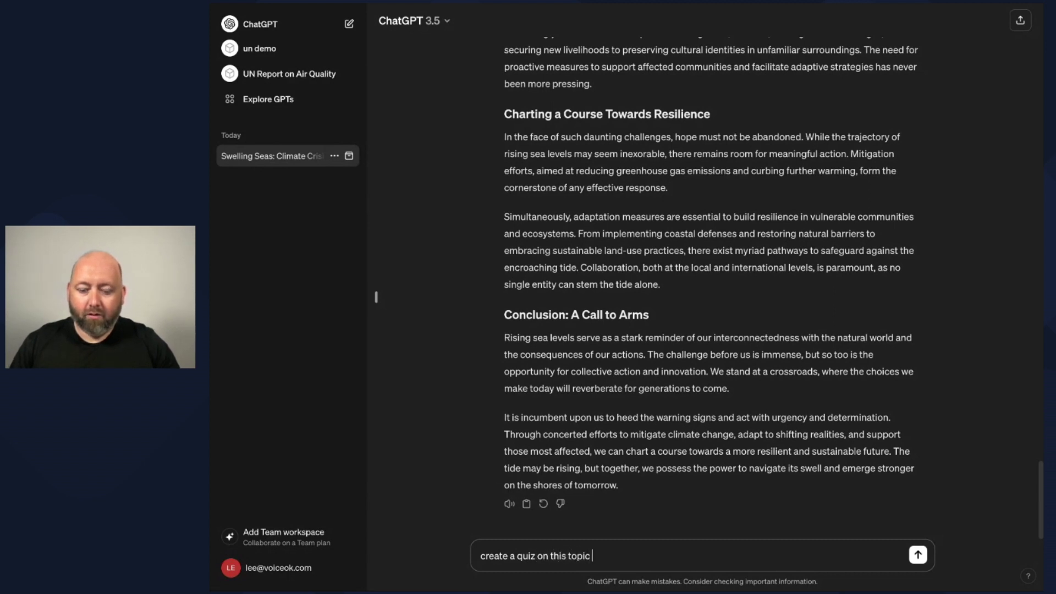
pyautogui.write('is topic, 10 q')
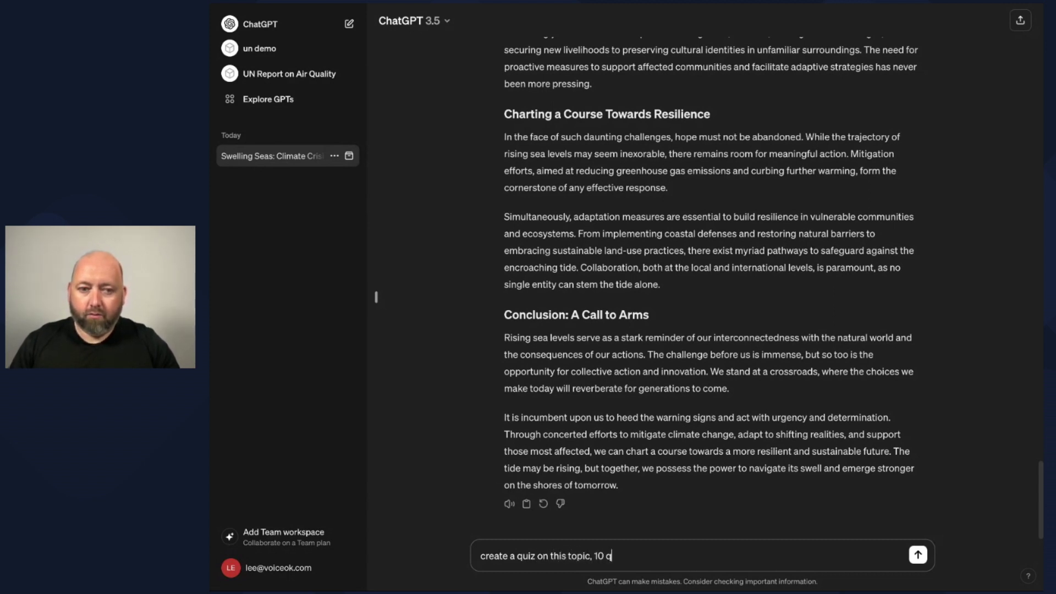
pyautogui.write('uestions')
pyautogui.press('Return')
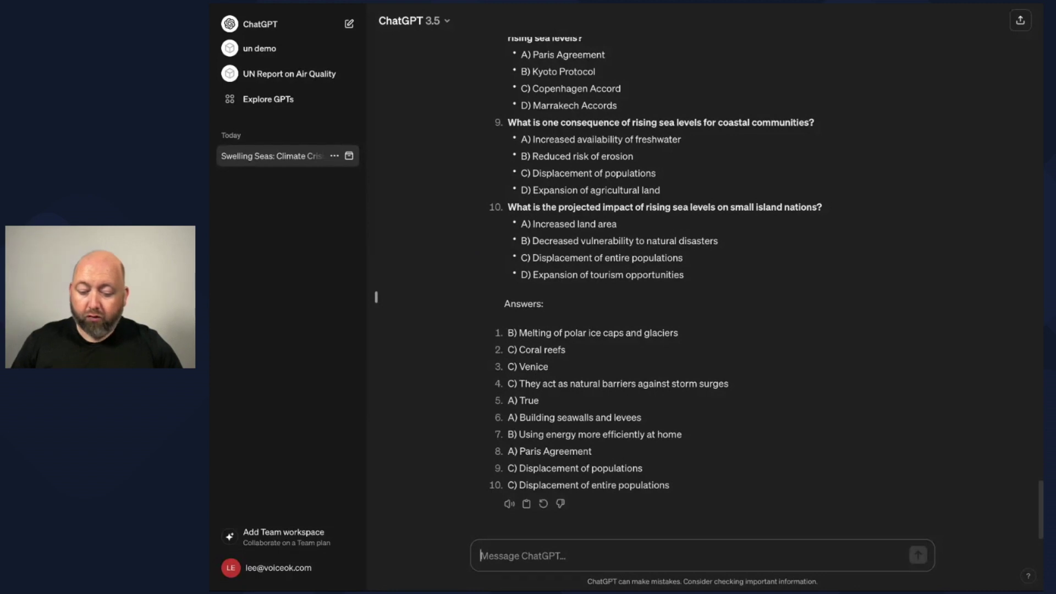
# Step: Ask ChatGPT to write a script for a video on rising sea levels
pyautogui.write('great, ')
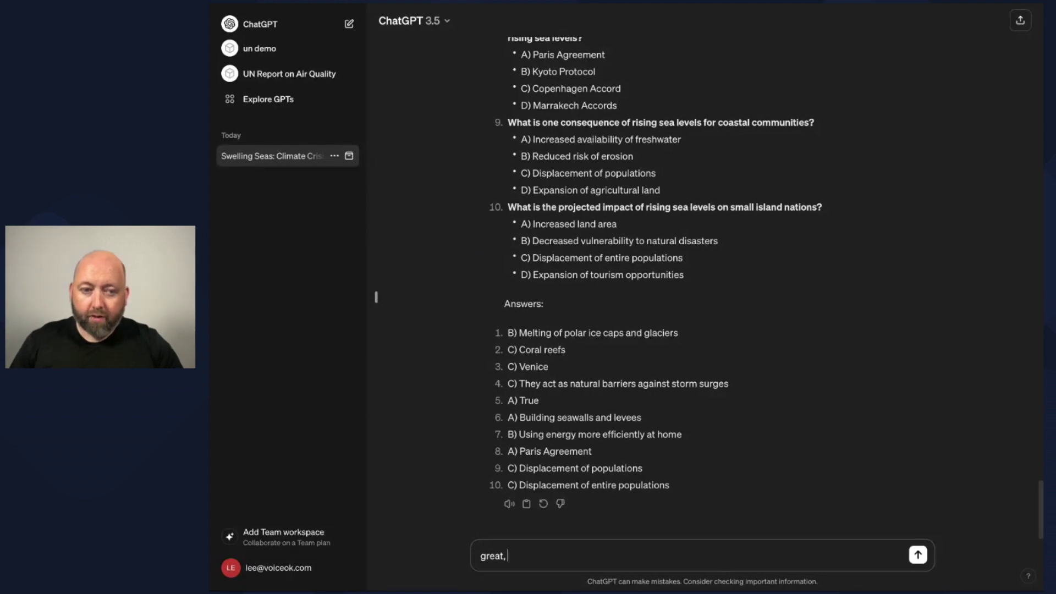
pyautogui.write('I havea')
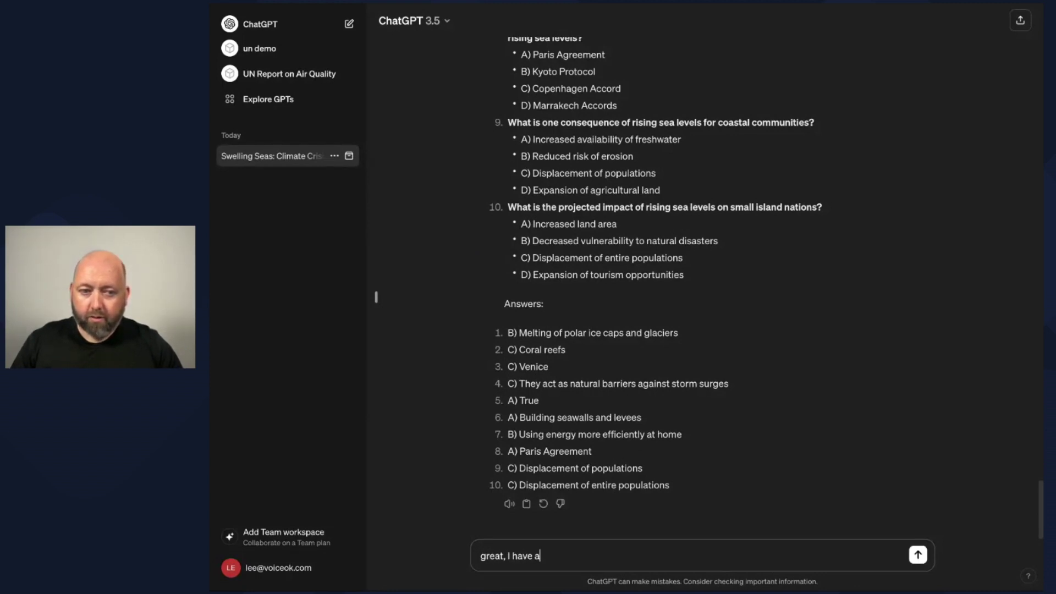
pyautogui.write('n idea for a')
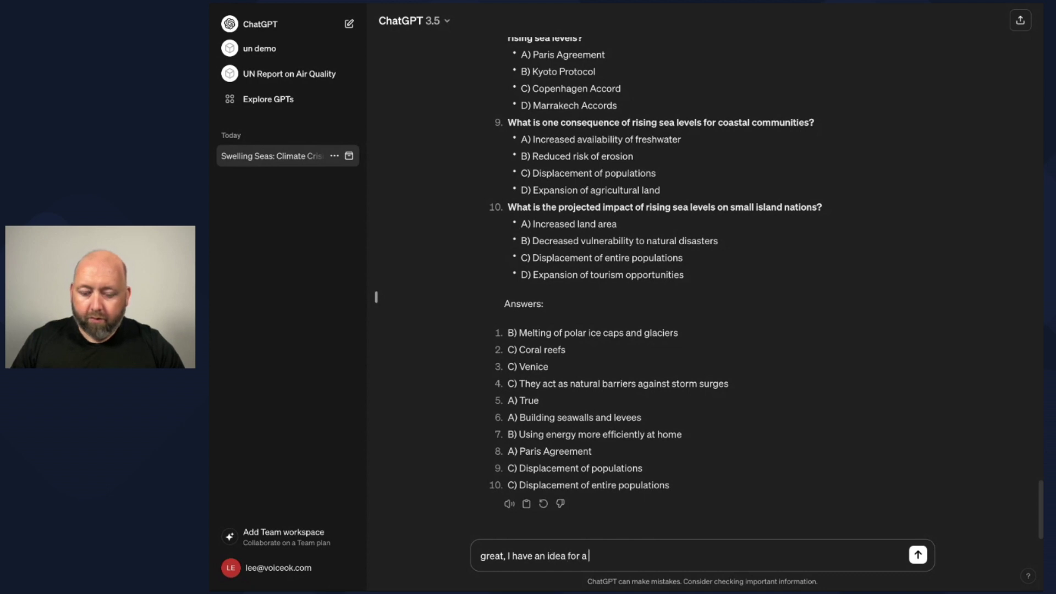
pyautogui.write(' video on this ')
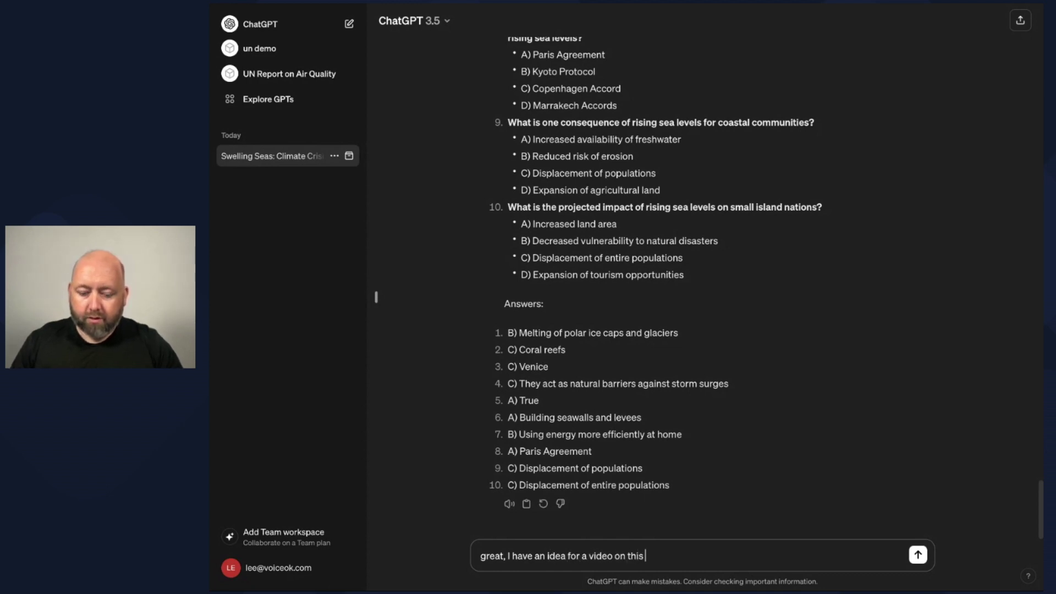
pyautogui.write(', can you creat')
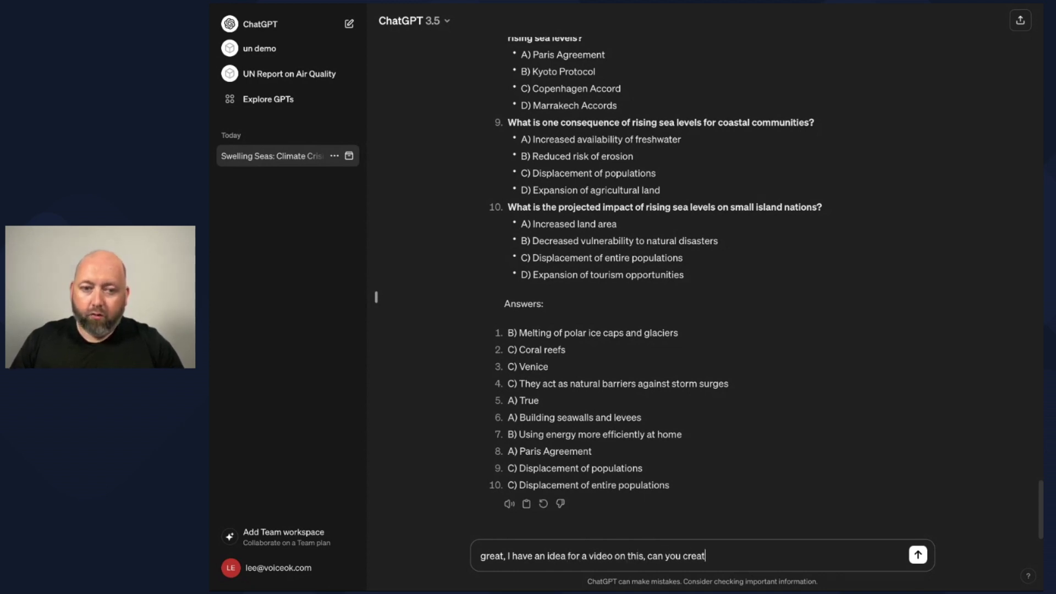
pyautogui.write('e me a script')
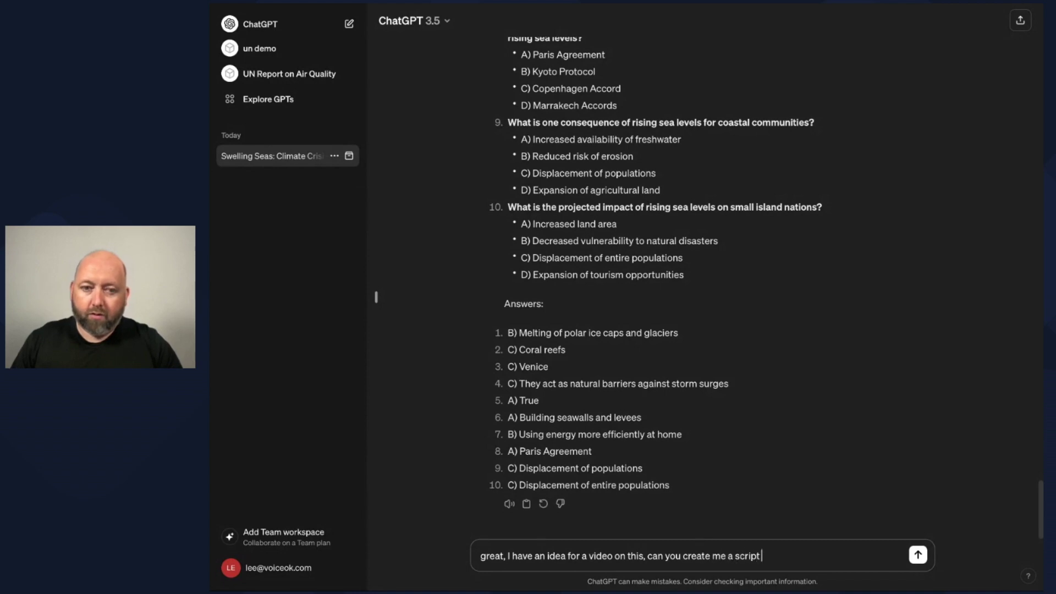
pyautogui.press('Return')
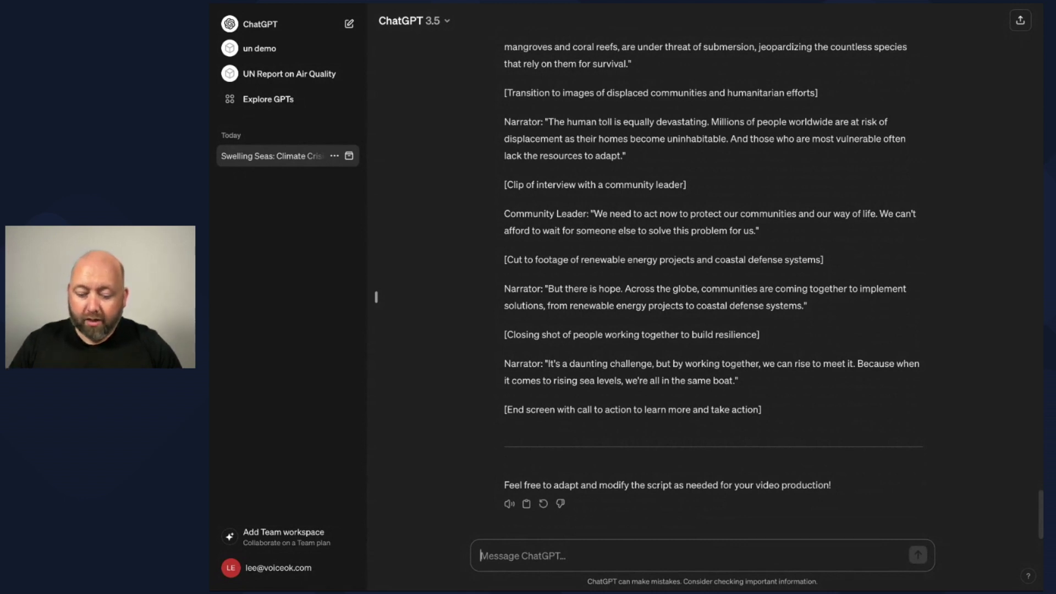
# Step: Request a script on why rising sea levels may be a good idea
pyautogui.write('can you cre')
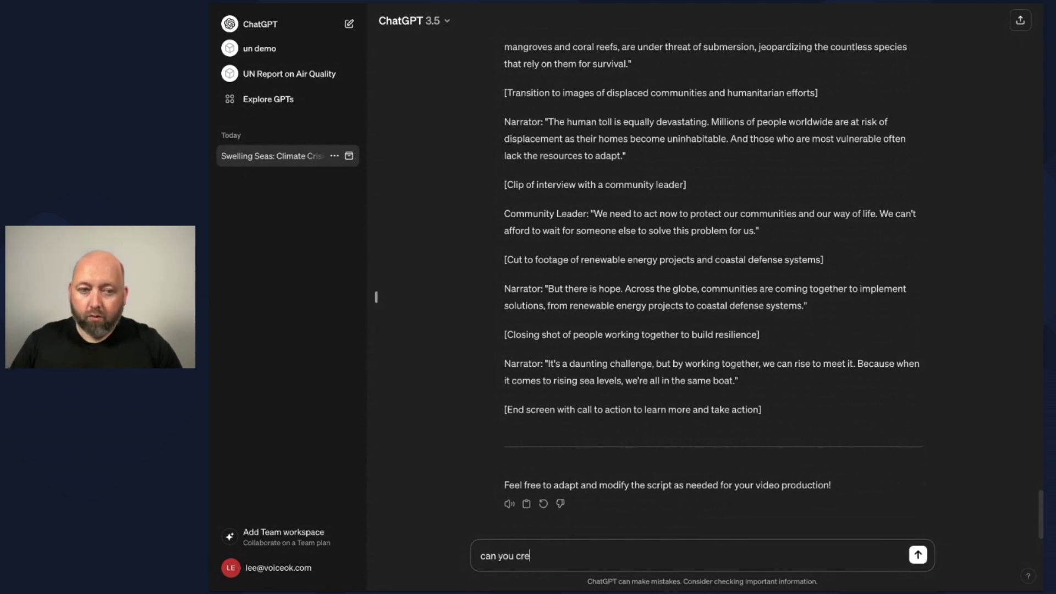
pyautogui.write('ate a  me a script as to why')
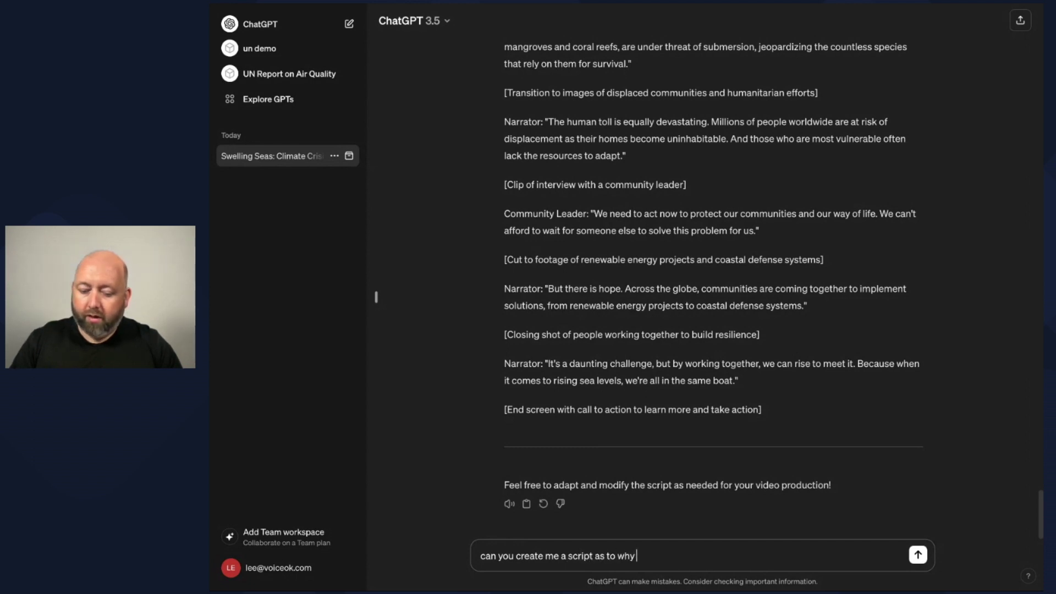
pyautogui.write(' rising sea le')
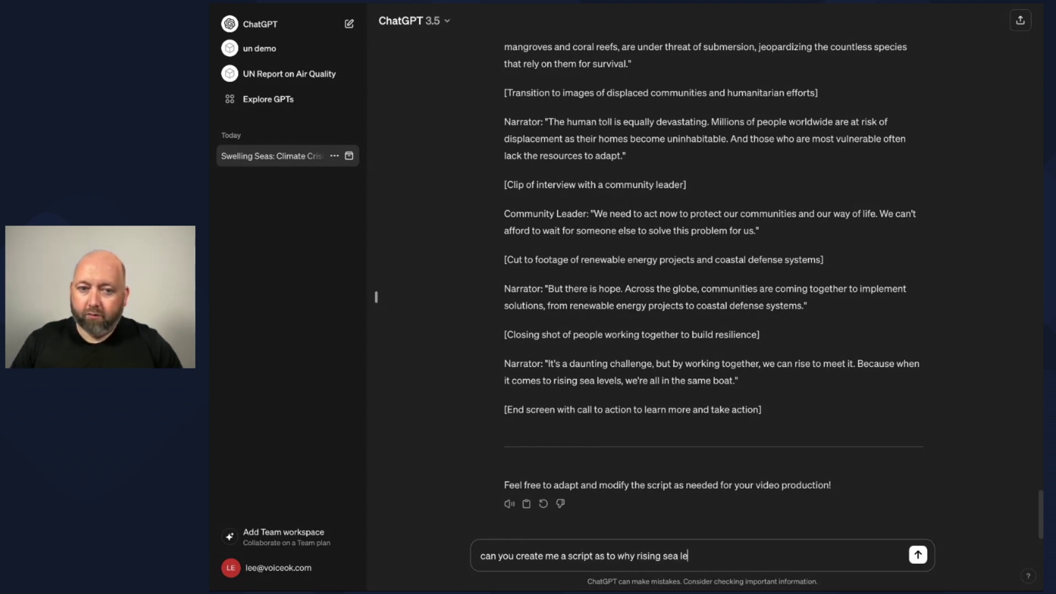
pyautogui.write('vels maybe a ')
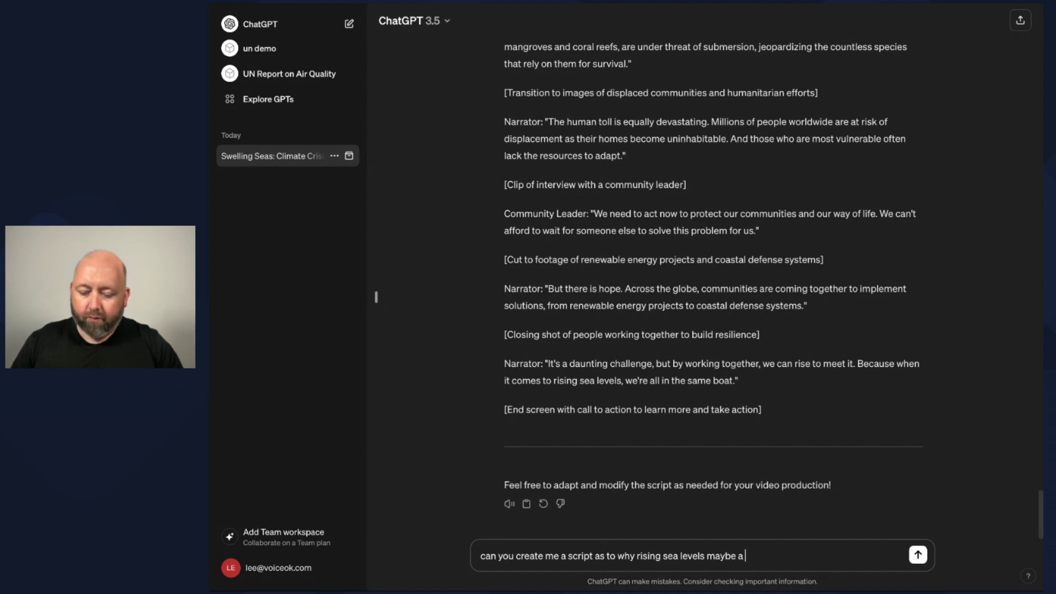
pyautogui.write('good idea')
pyautogui.press('Return')
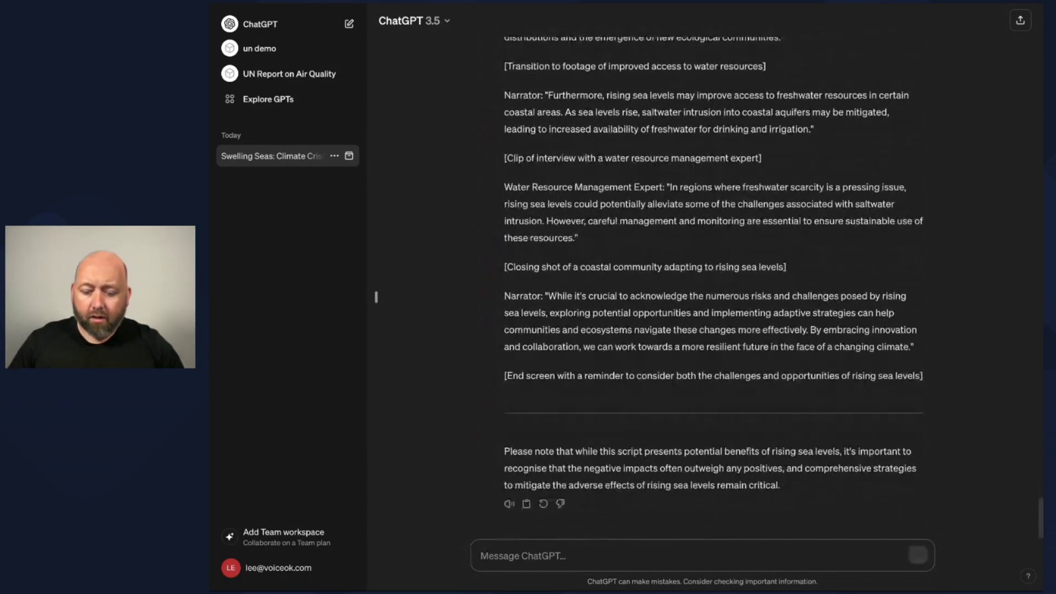
# Step: Request a newsletter intro, back-of-book descriptions, and a press release from a water PR firm
pyautogui.write('intro to a')
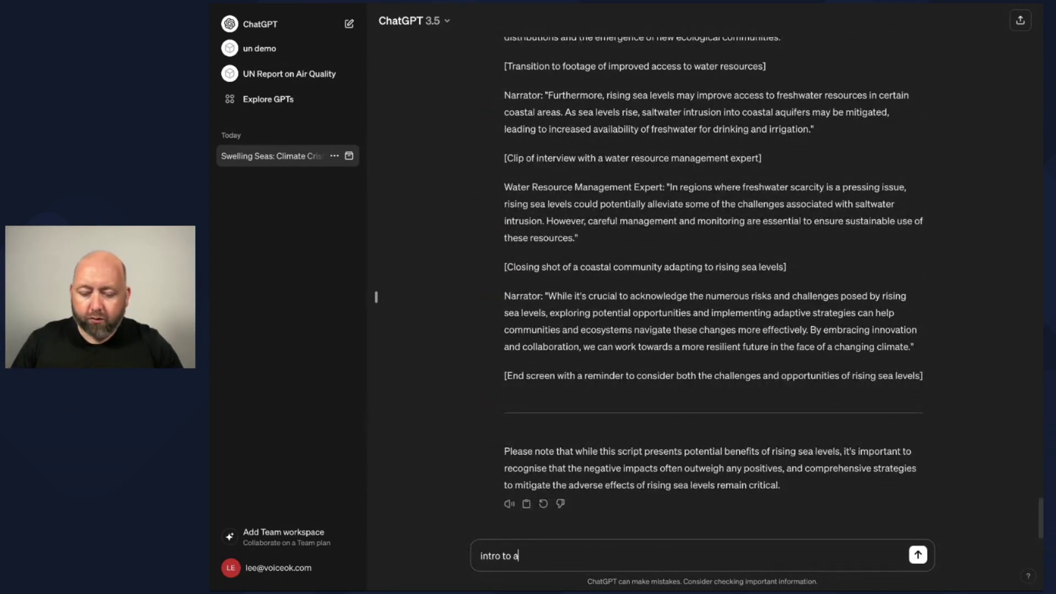
pyautogui.write(' newsletter')
pyautogui.press('Return')
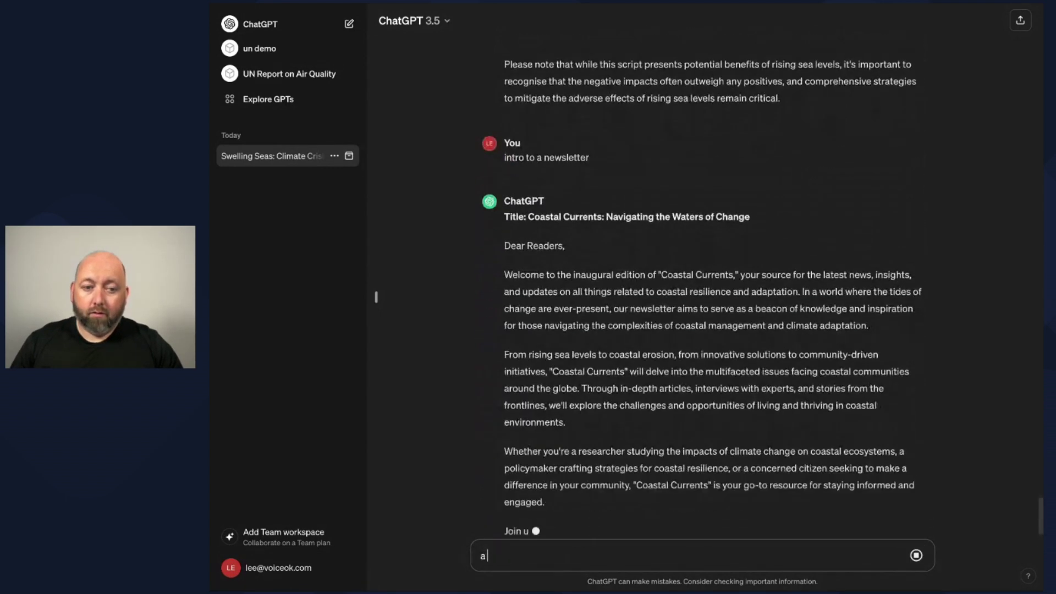
pyautogui.write('the descripti')
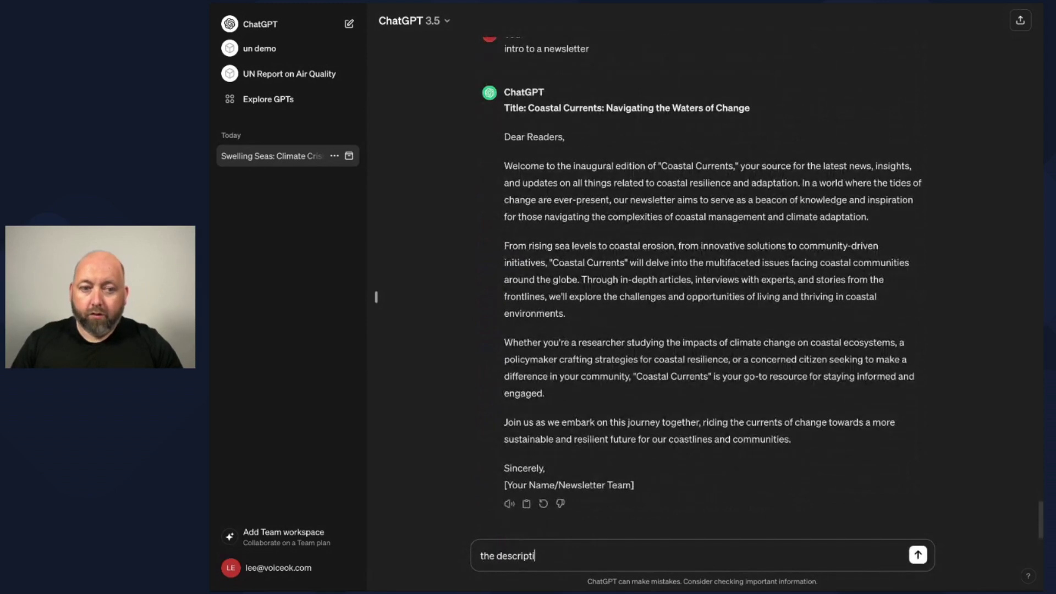
pyautogui.write('ons for the back ')
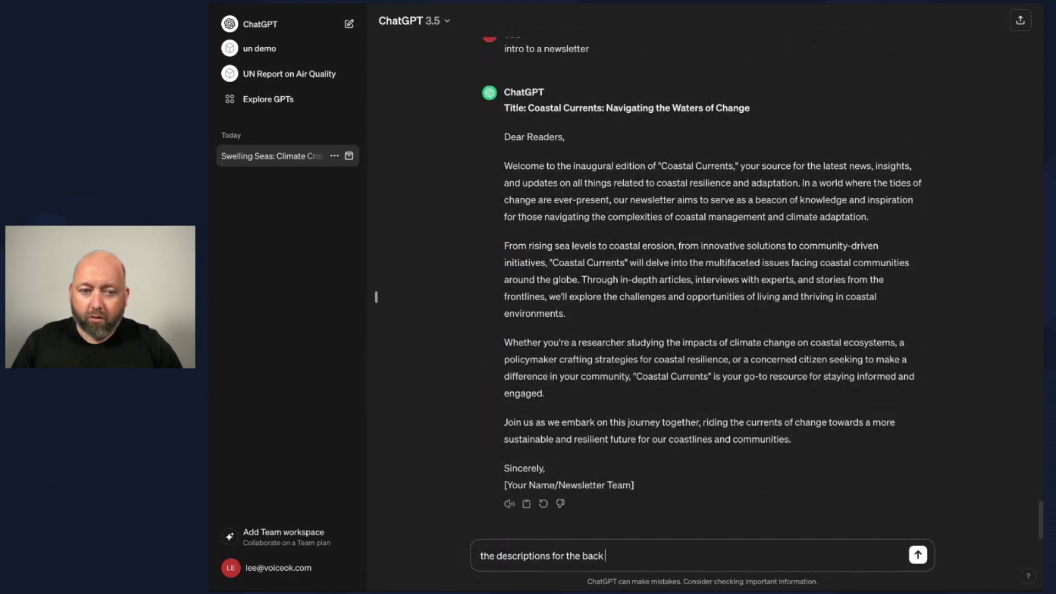
pyautogui.write('a book')
pyautogui.press('Return')
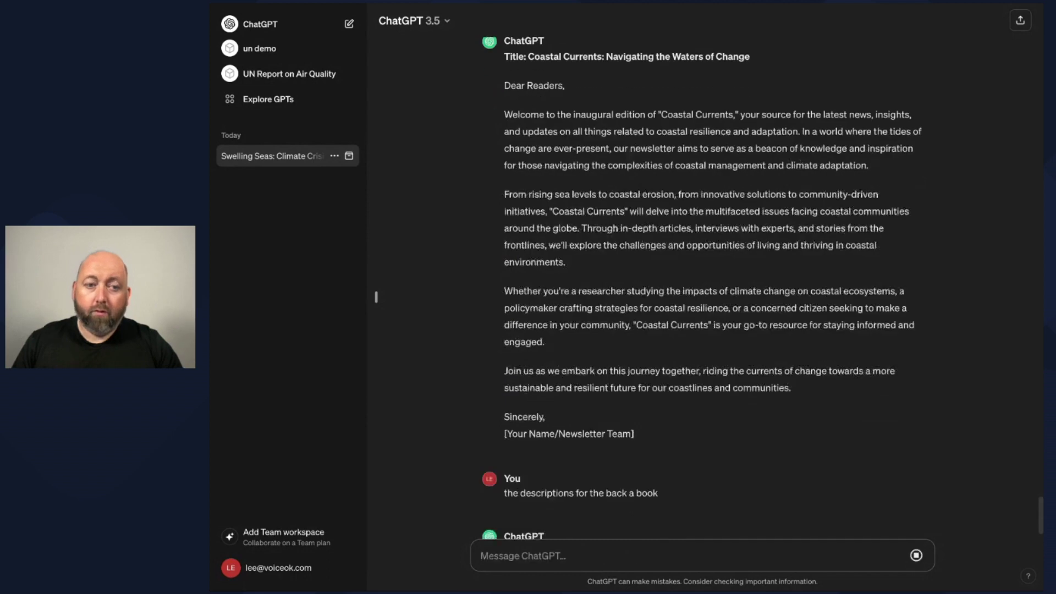
pyautogui.write('a p')
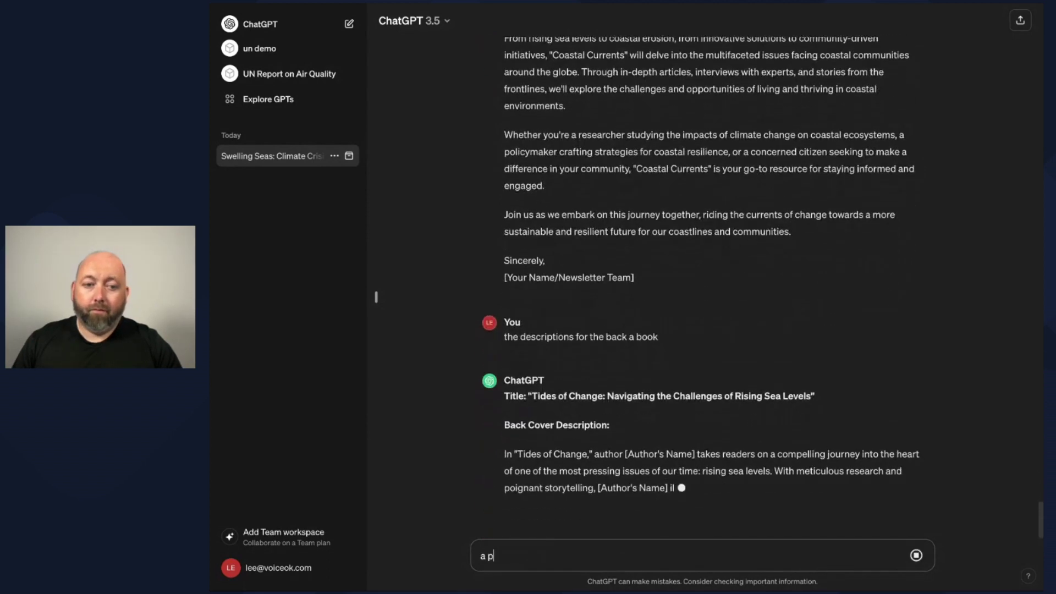
pyautogui.write('ress release ')
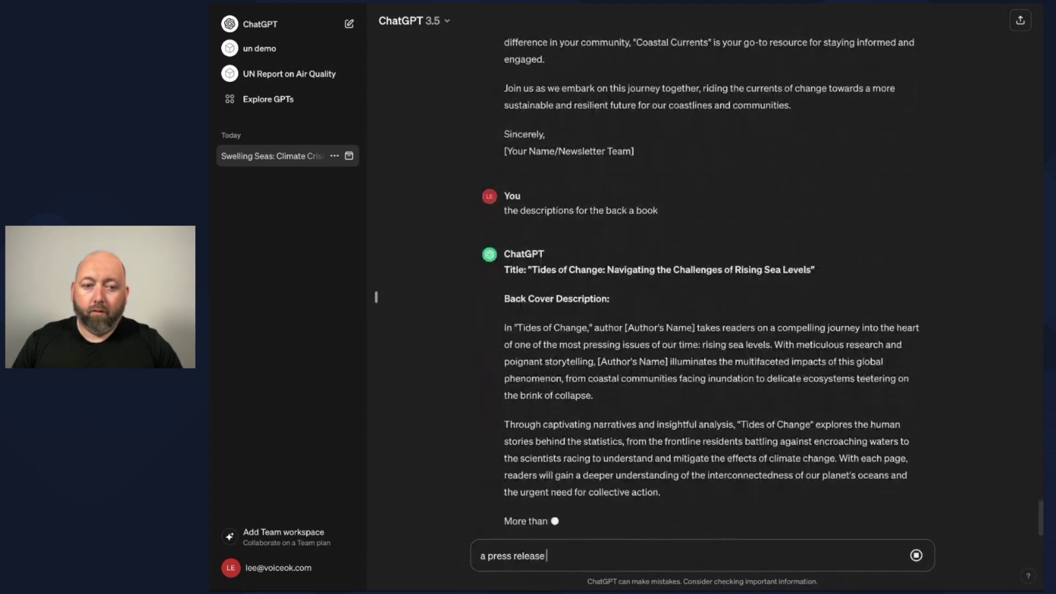
pyautogui.write('from my wat')
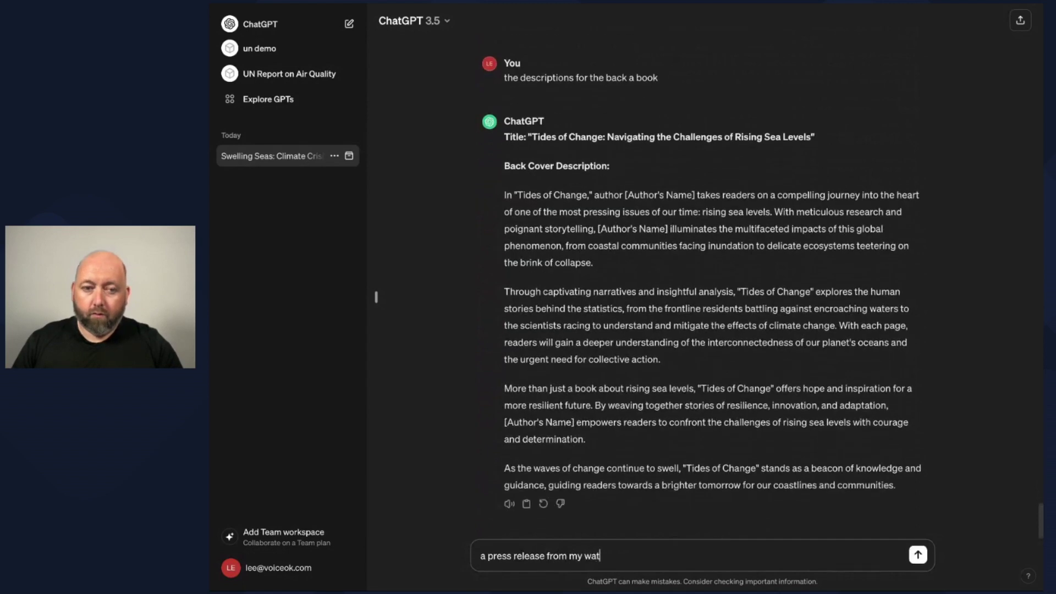
pyautogui.write('er pr firm')
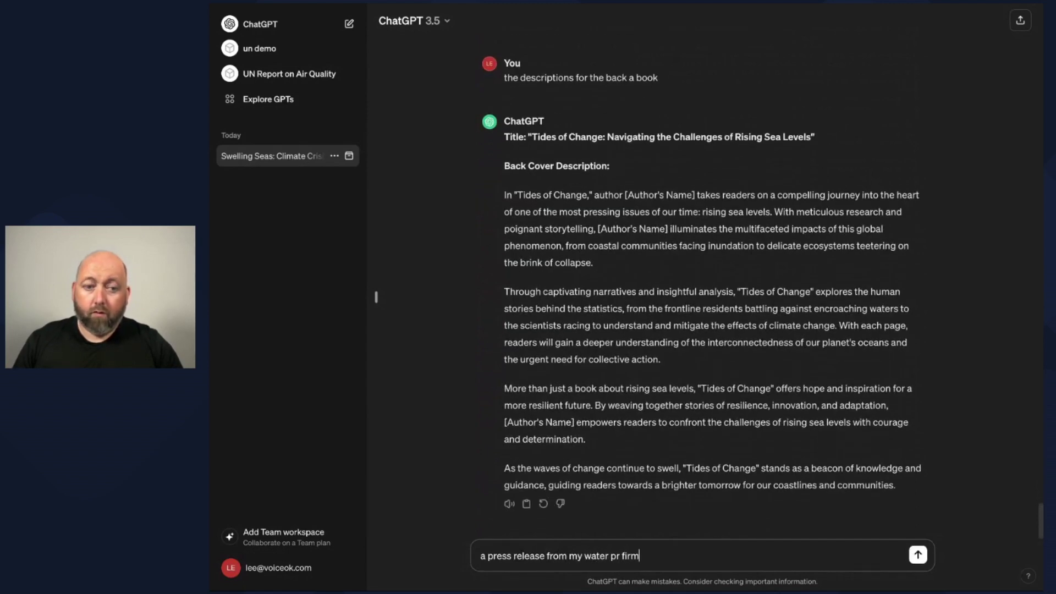
pyautogui.press('Return')
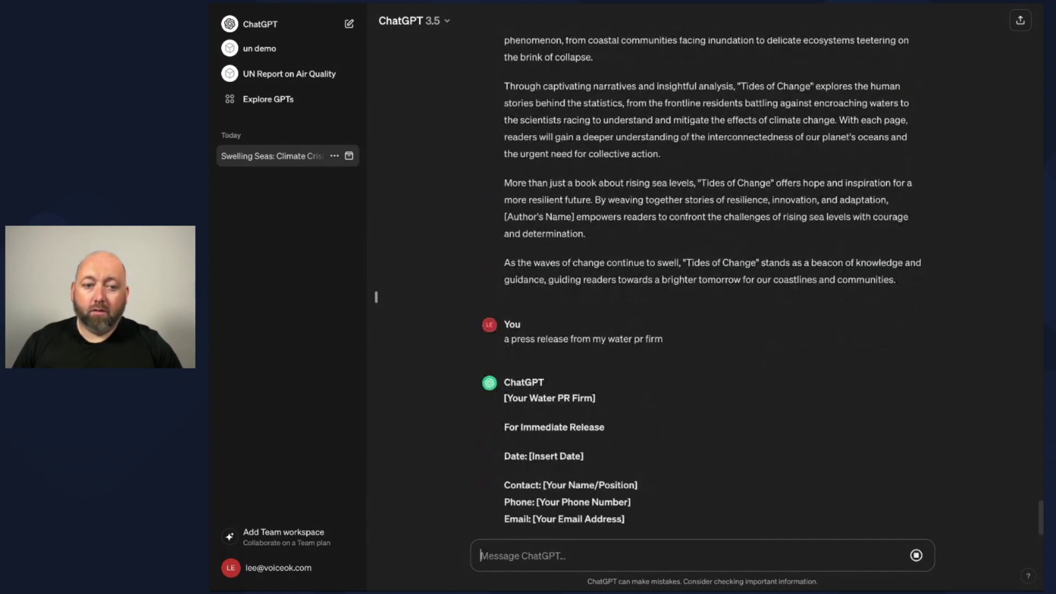
# Step: Send 'a poem why rising sea levels is bad for a 5 year old'
pyautogui.write('a poem w')
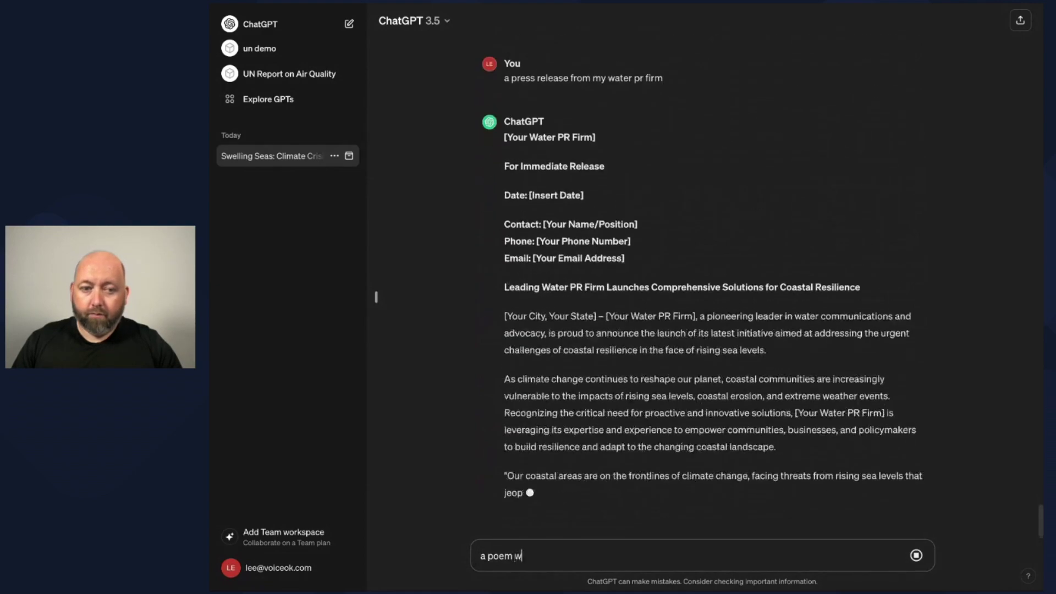
pyautogui.write('hy rising s')
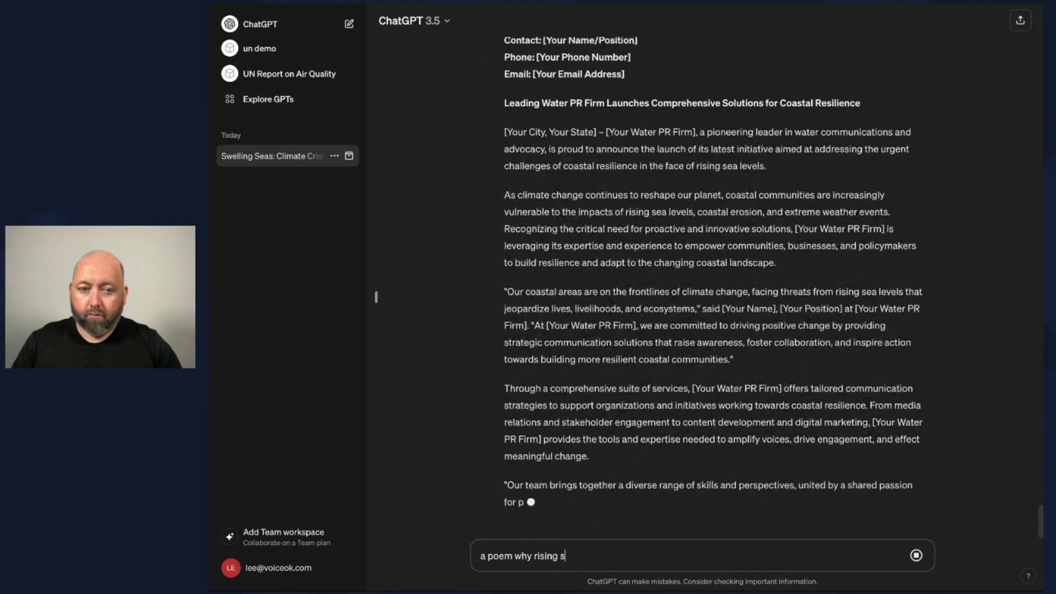
pyautogui.write('ea levels is bad')
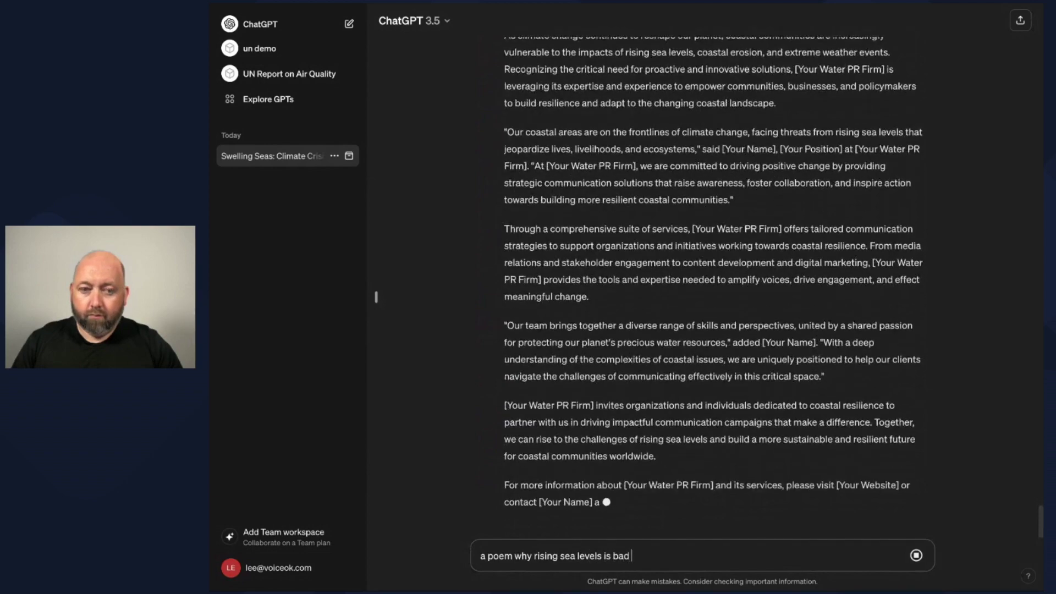
pyautogui.write(' for a 5 year old')
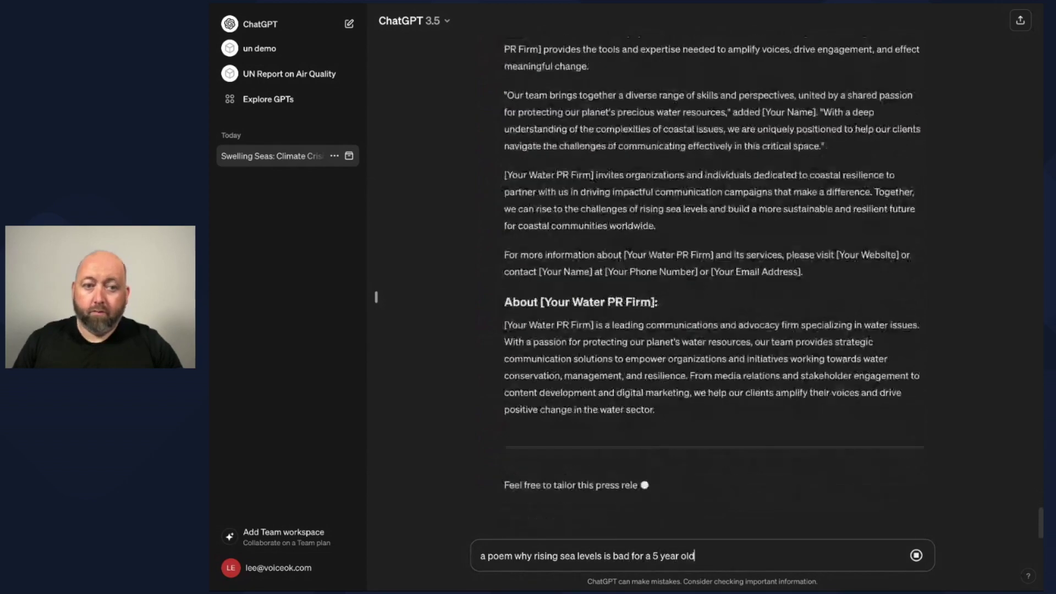
pyautogui.hotkey('shift', 'Return')
pyautogui.press('Return')
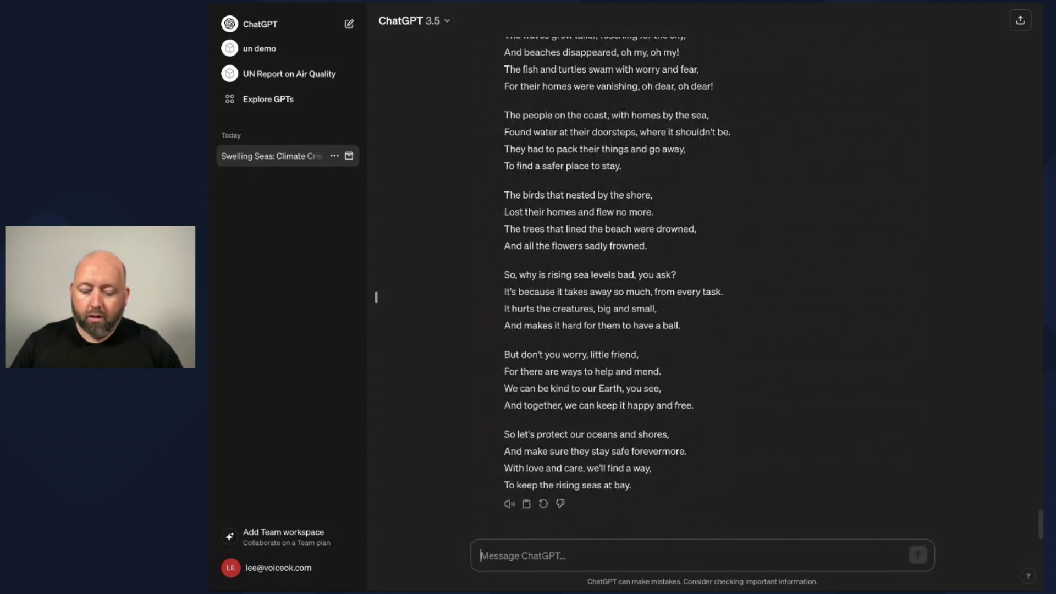
# Step: Ask 'what ideas can you come up with helping stop rising sea levels'
pyautogui.write('what')
pyautogui.hotkey('ctrl', 'a')
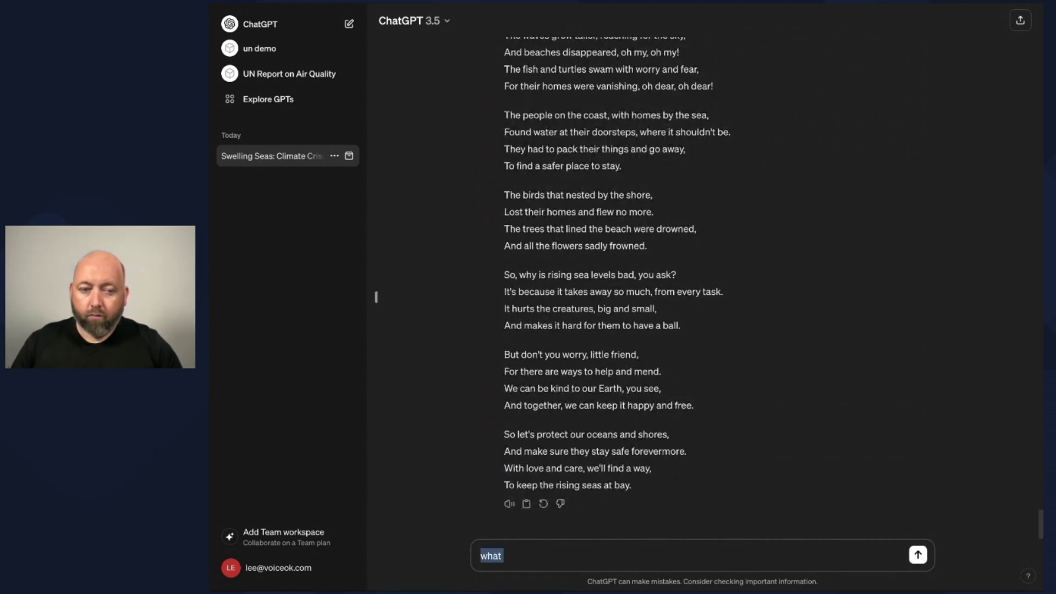
pyautogui.write('what ideas')
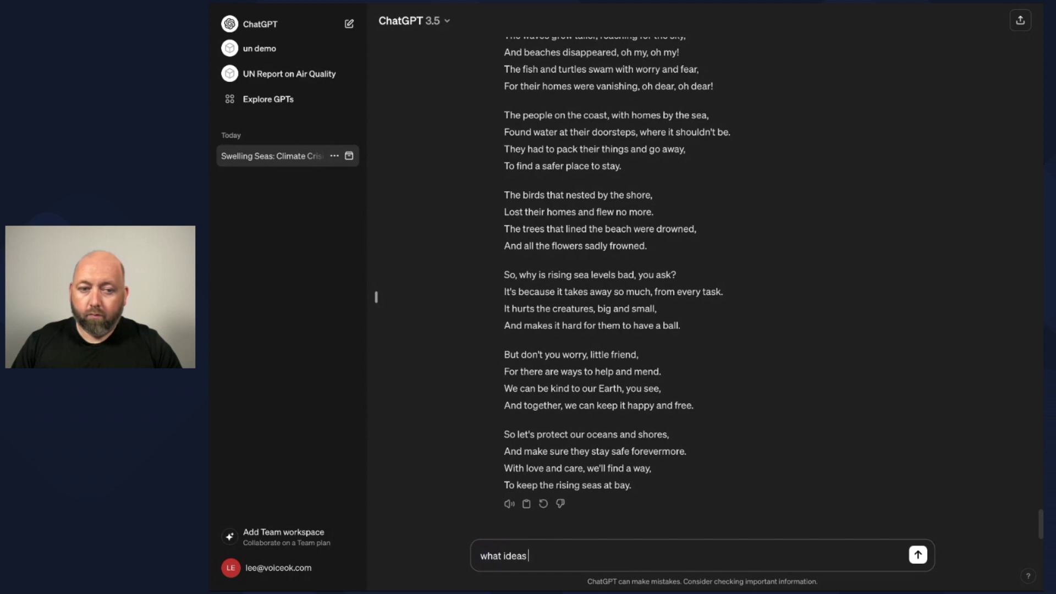
pyautogui.write(' can you co')
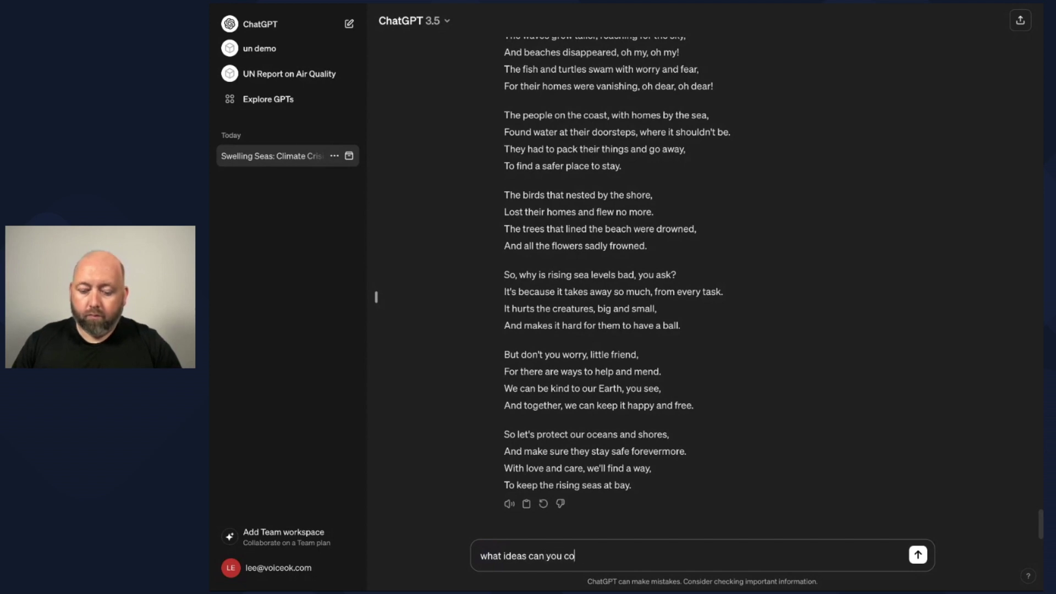
pyautogui.write('me up with ')
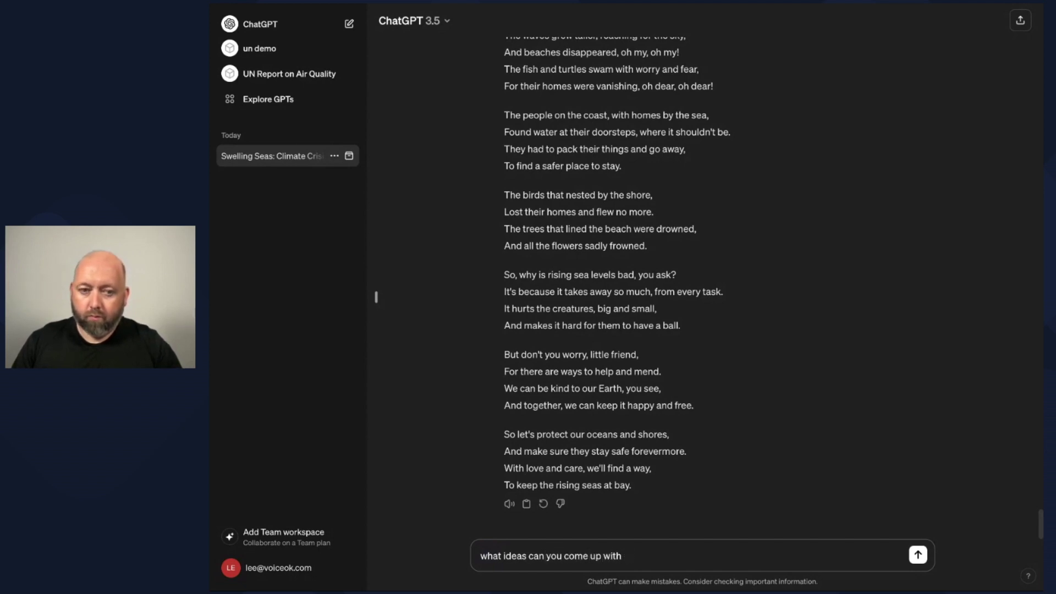
pyautogui.write('helping stop ')
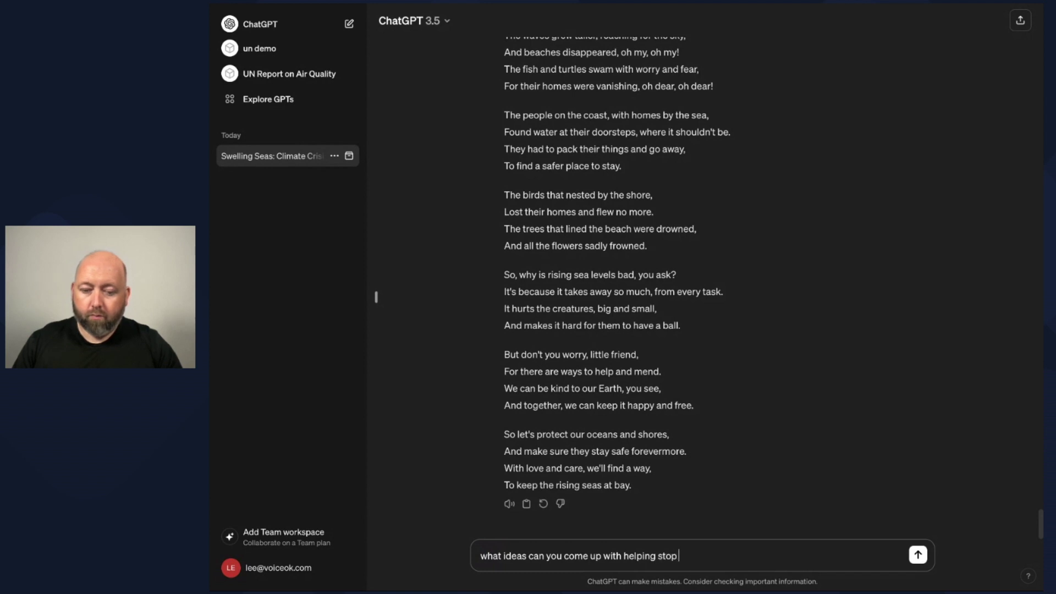
pyautogui.write('rising sea leve')
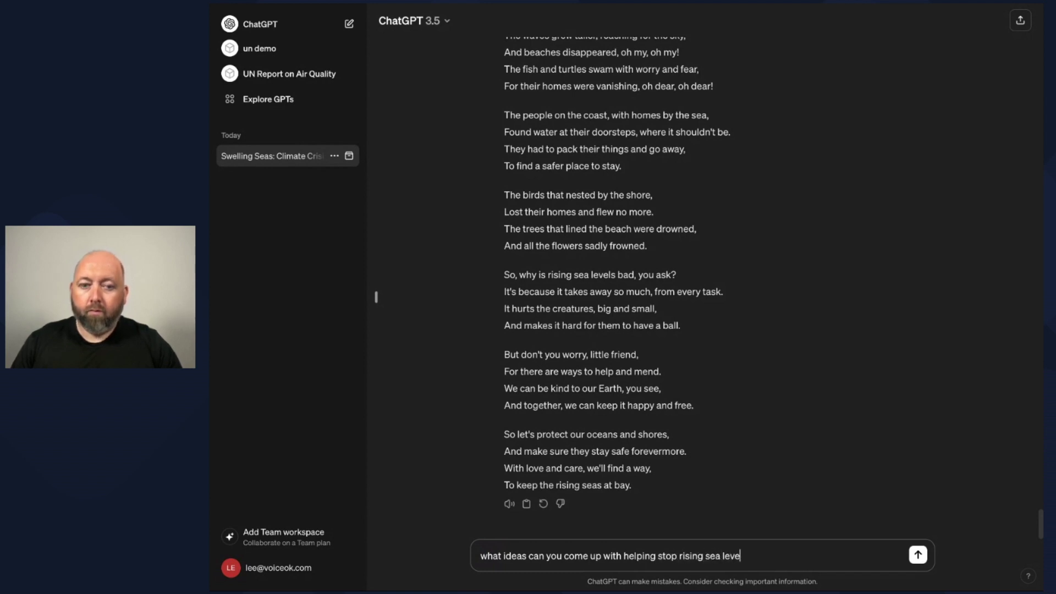
pyautogui.write('ls')
pyautogui.press('Return')
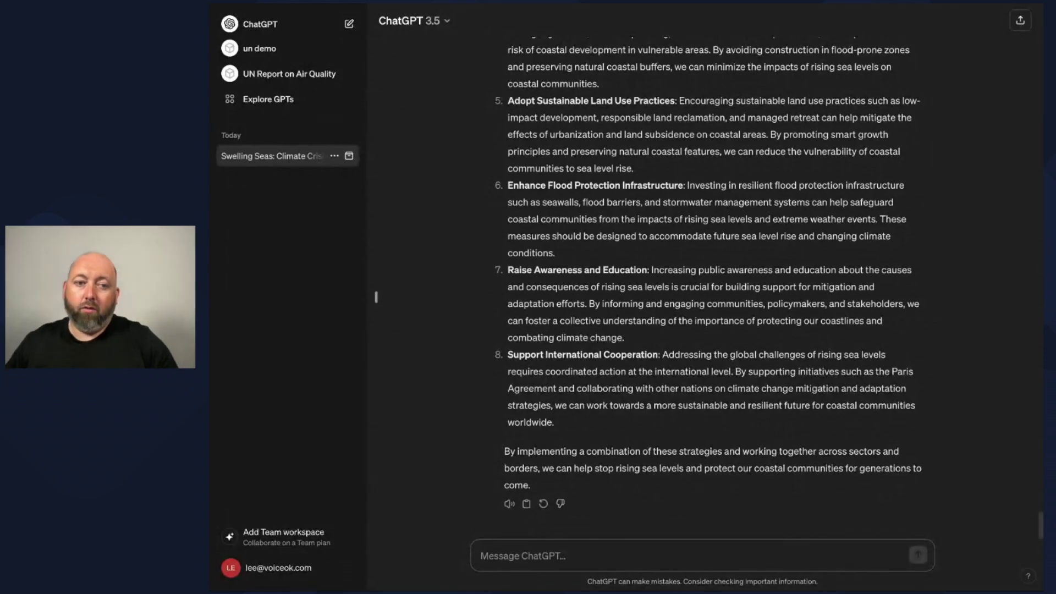
pyautogui.scroll(20, 644, 403)
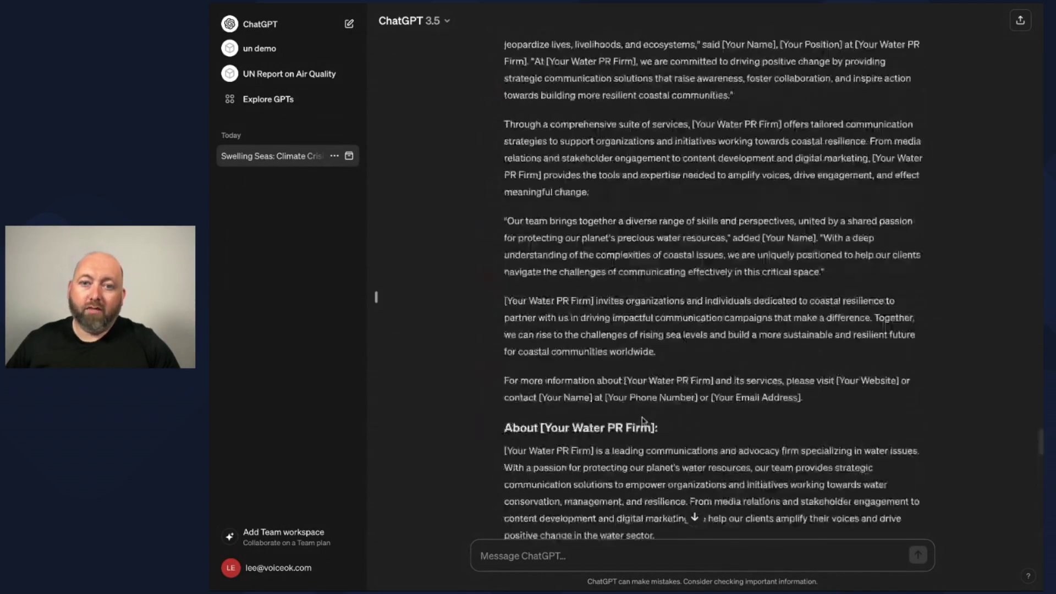
pyautogui.scroll(20, 642, 420)
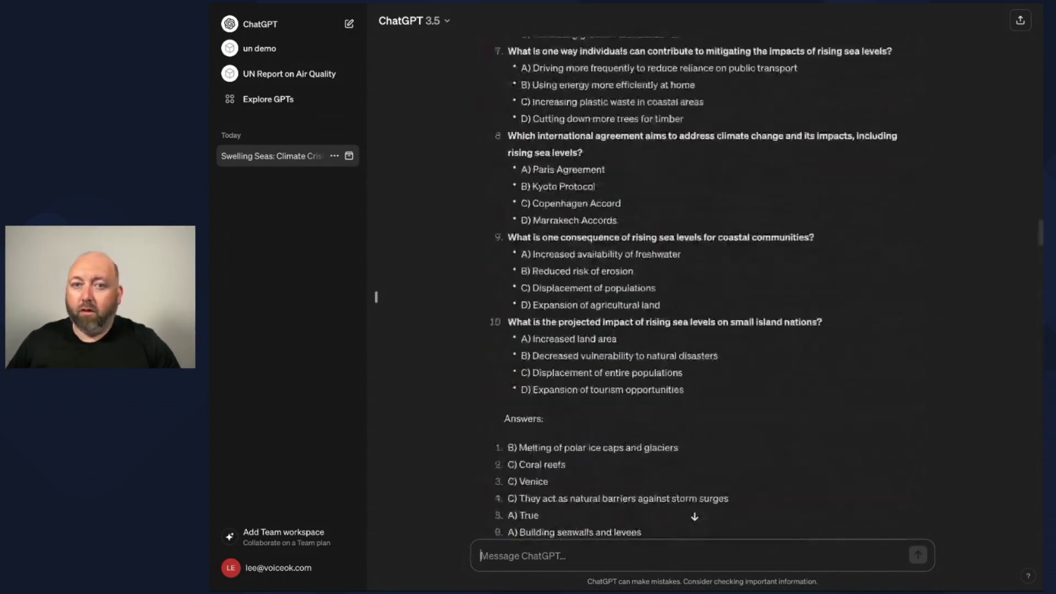
pyautogui.scroll(4, 642, 420)
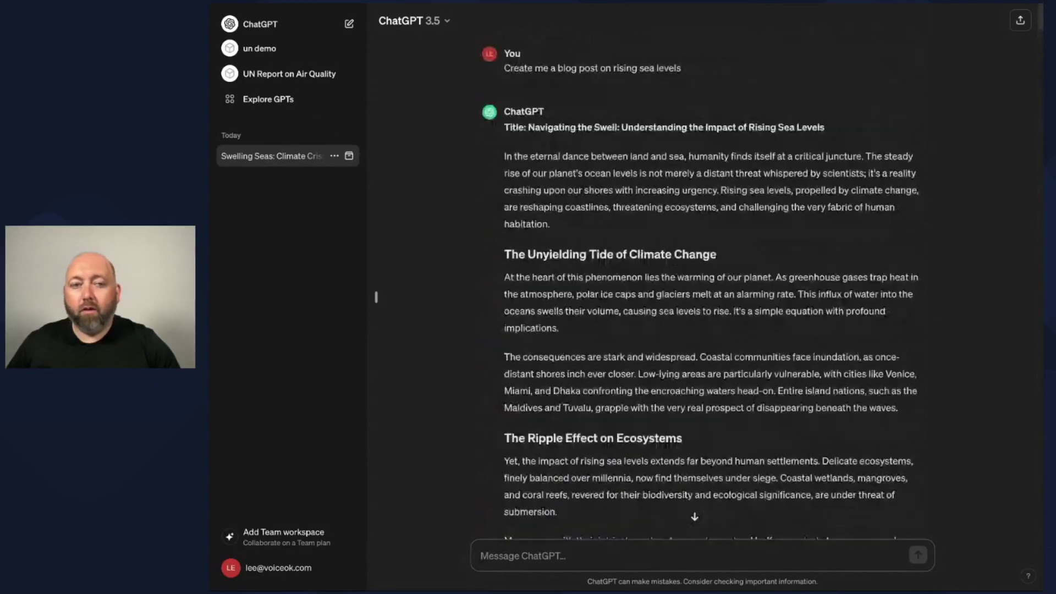
pyautogui.scroll(-20, 643, 350)
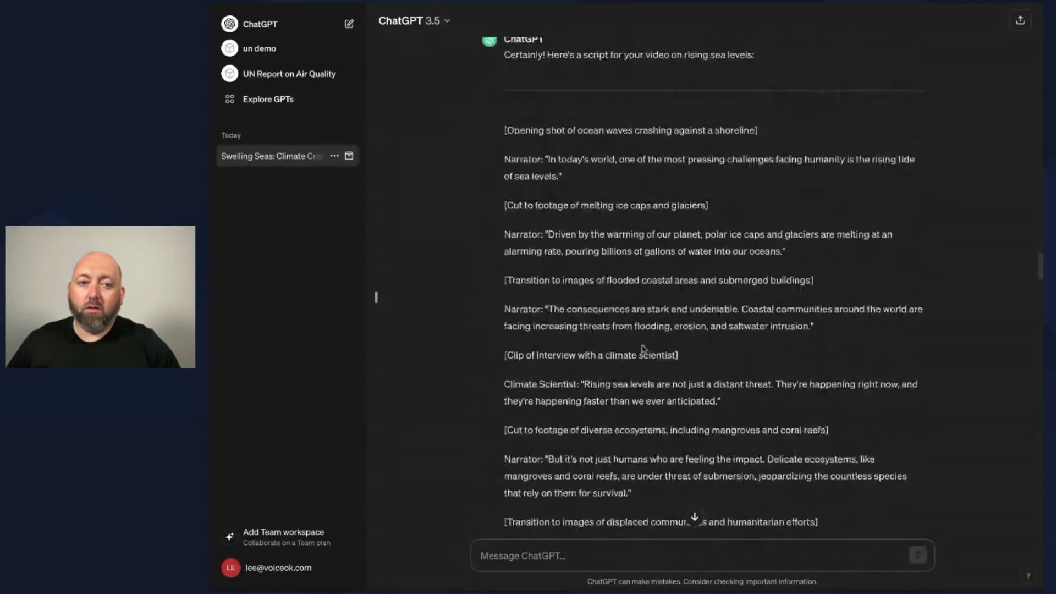
pyautogui.scroll(-20, 643, 349)
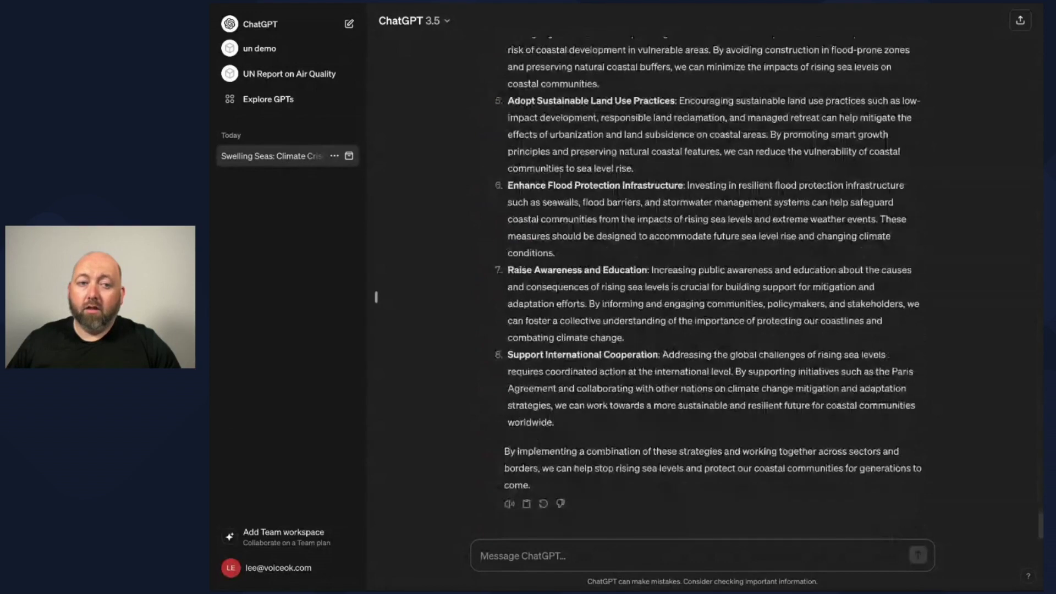
pyautogui.click(621, 544)
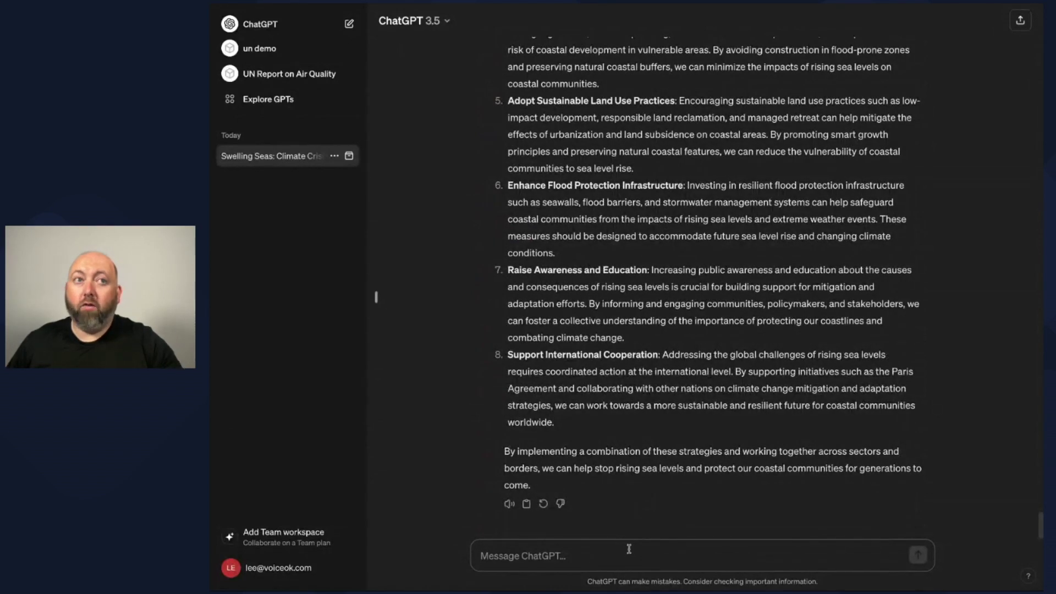